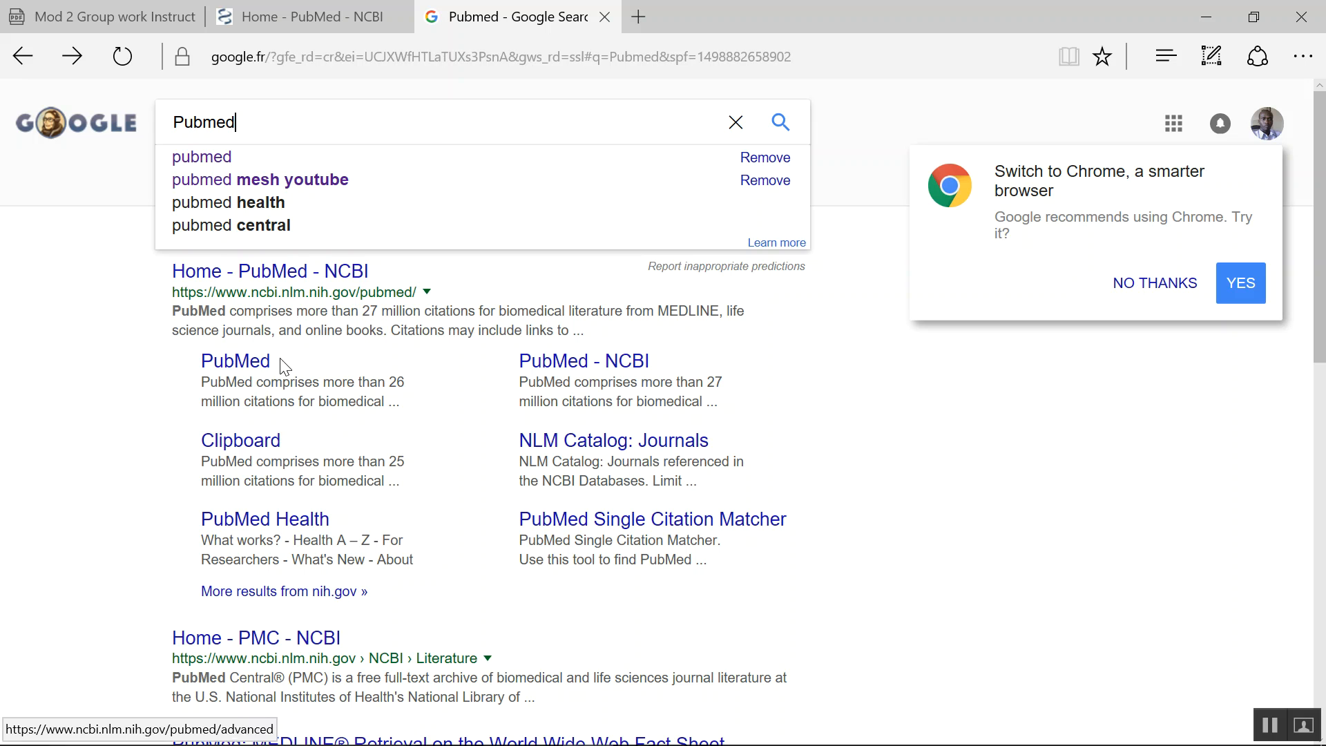
# - Open PubMed from the search results and search it for prostate cancer
pyautogui.click(255, 275)
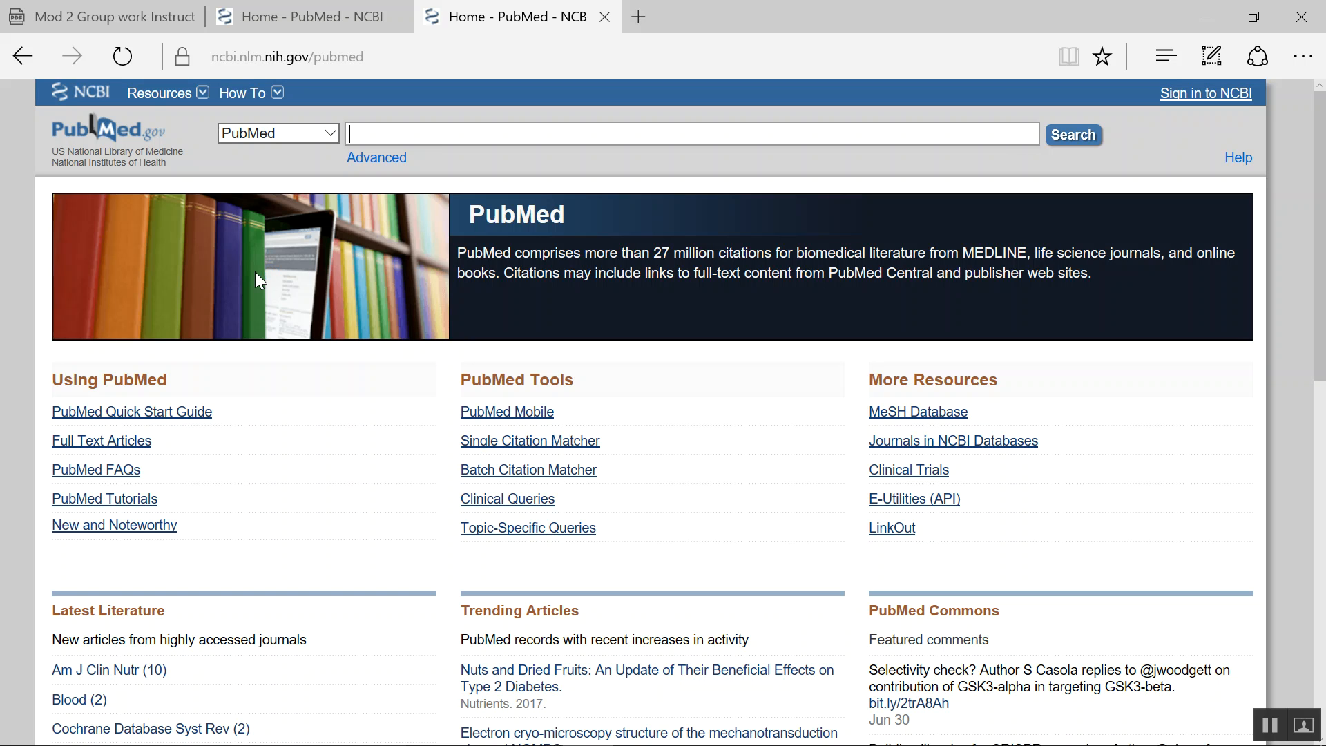
pyautogui.write('prostate')
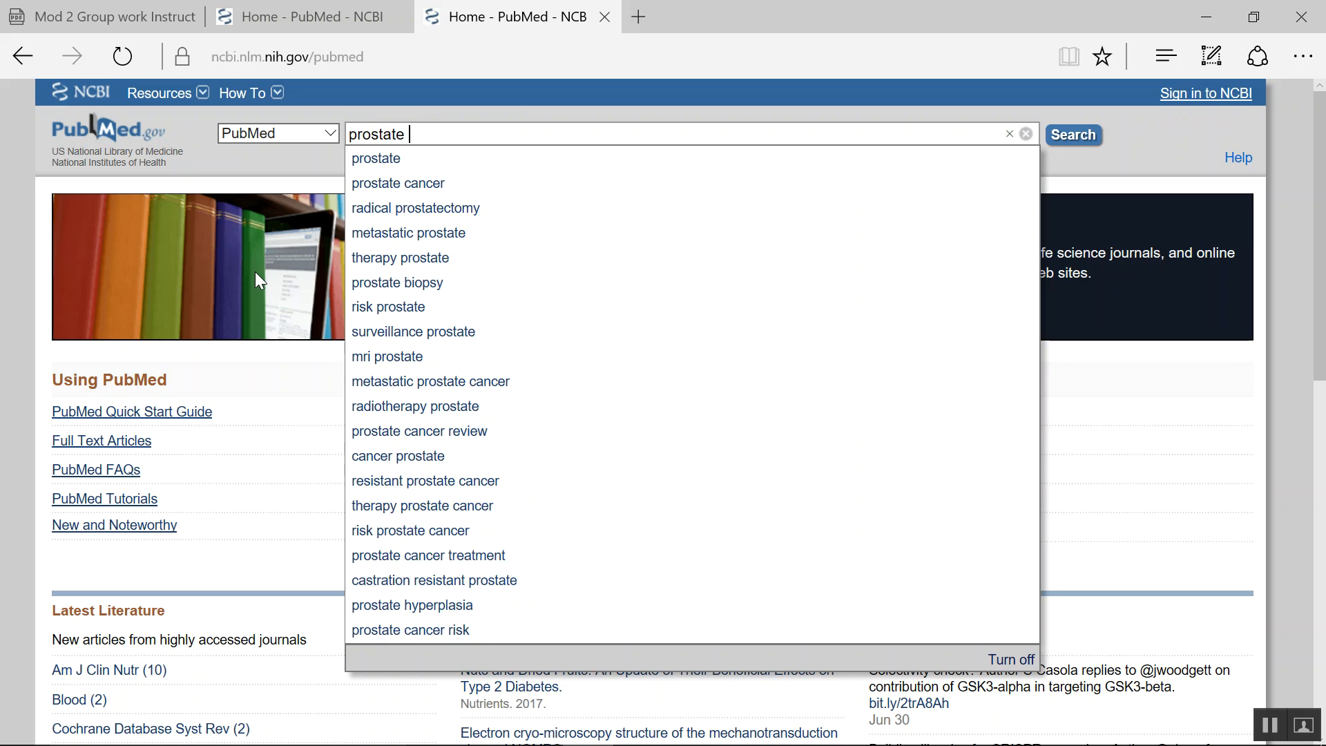
pyautogui.write(' cancer')
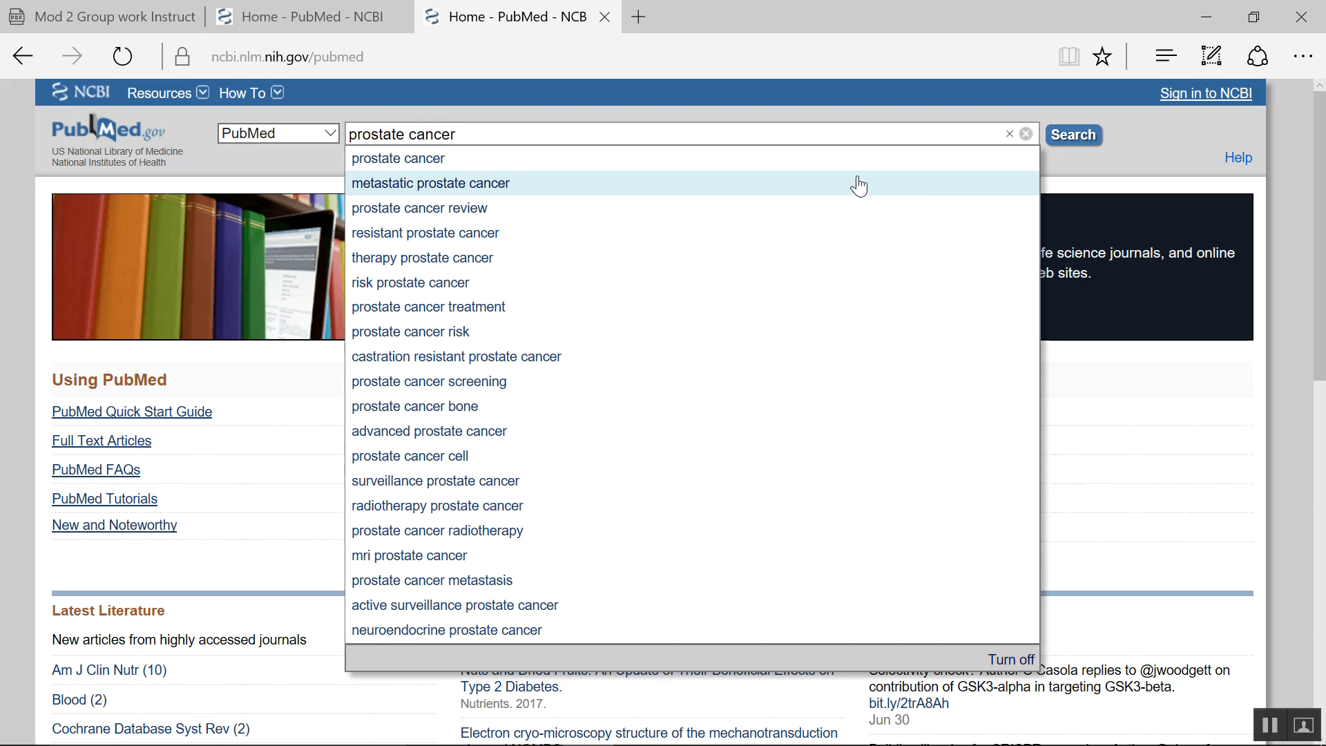
pyautogui.click(1075, 135)
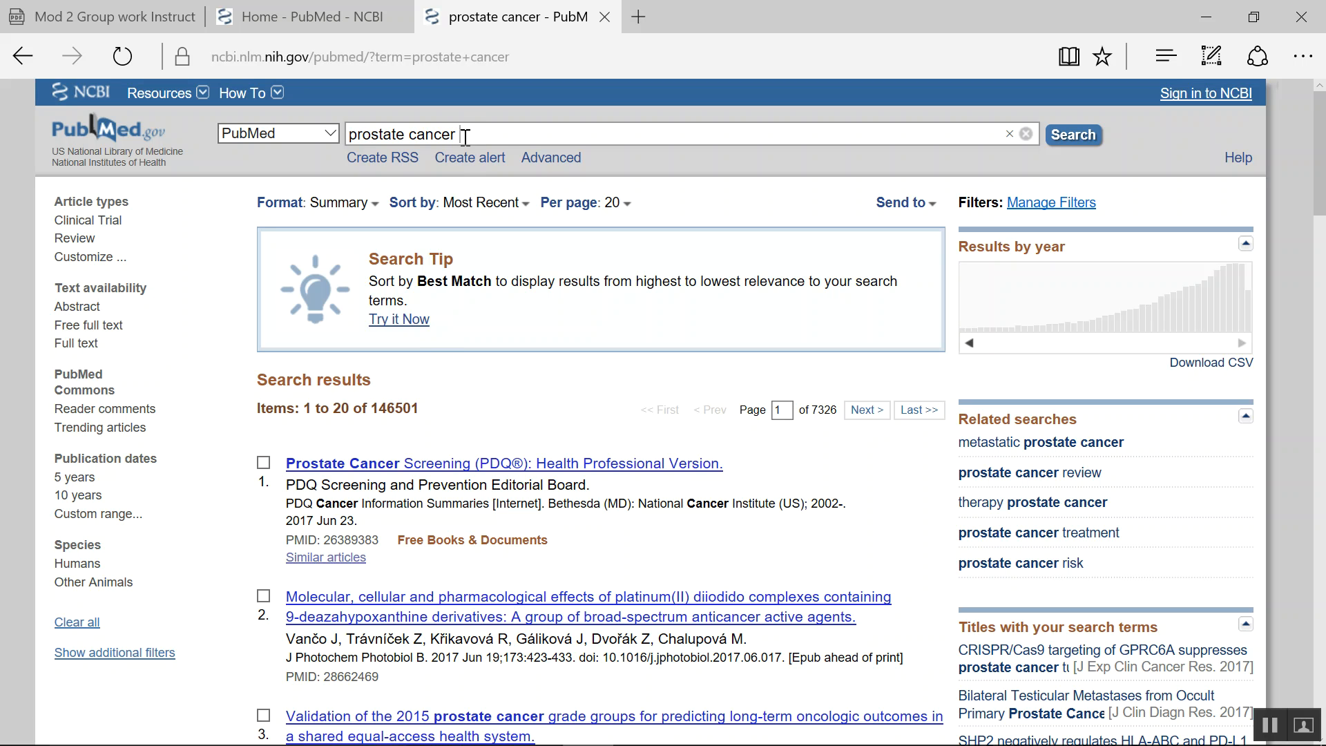
# - Replace cancer with neoplasm in the query and search for prostate neoplasm
pyautogui.moveTo(462, 136); pyautogui.dragTo(412, 135)
pyautogui.write('neo')
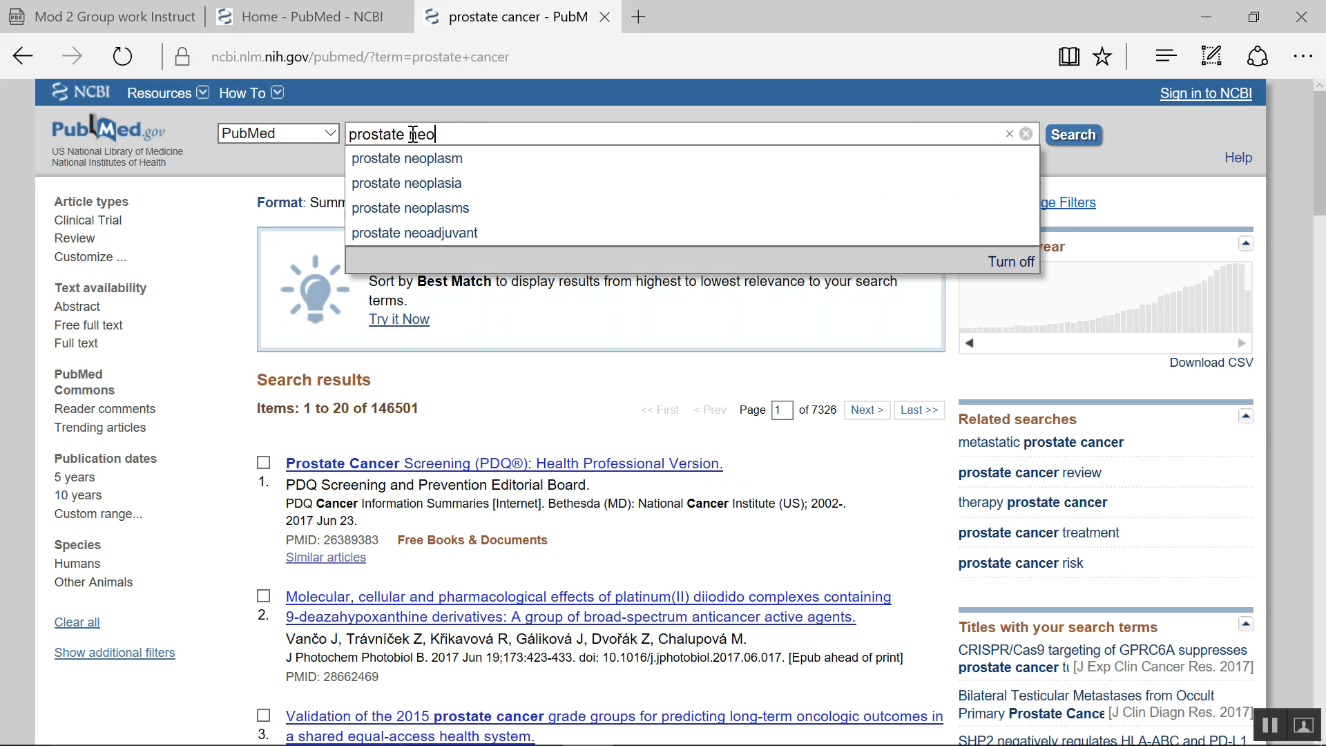
pyautogui.write('plasm')
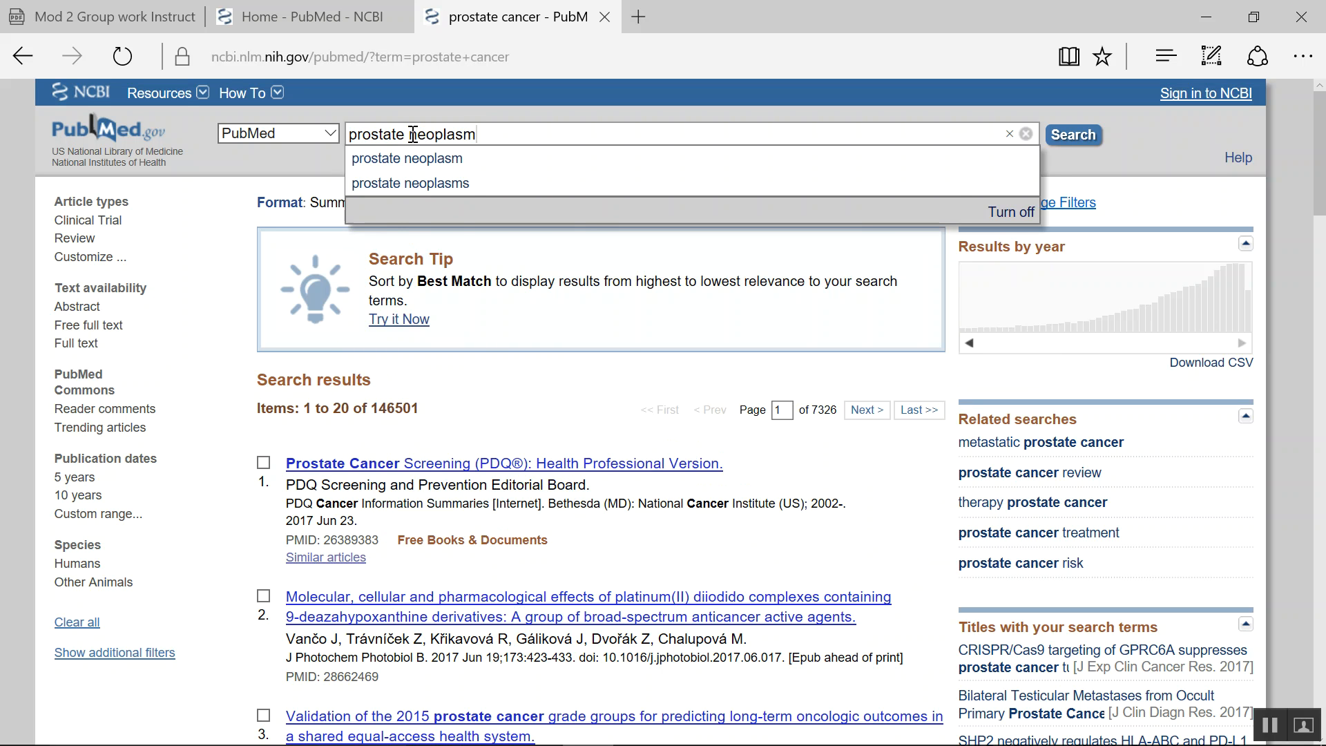
pyautogui.press('Return')
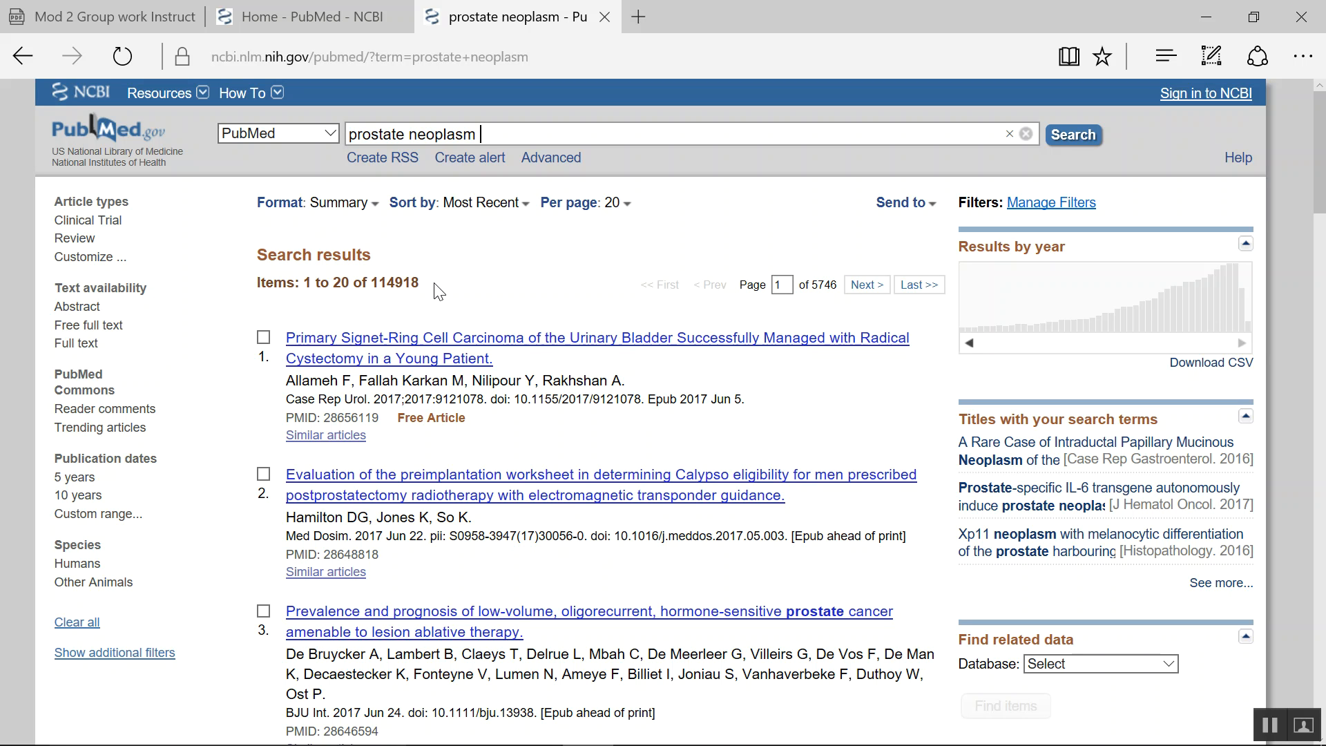
# - Switch the database to MeSH and look up prostate neoplasm
pyautogui.click(332, 128)
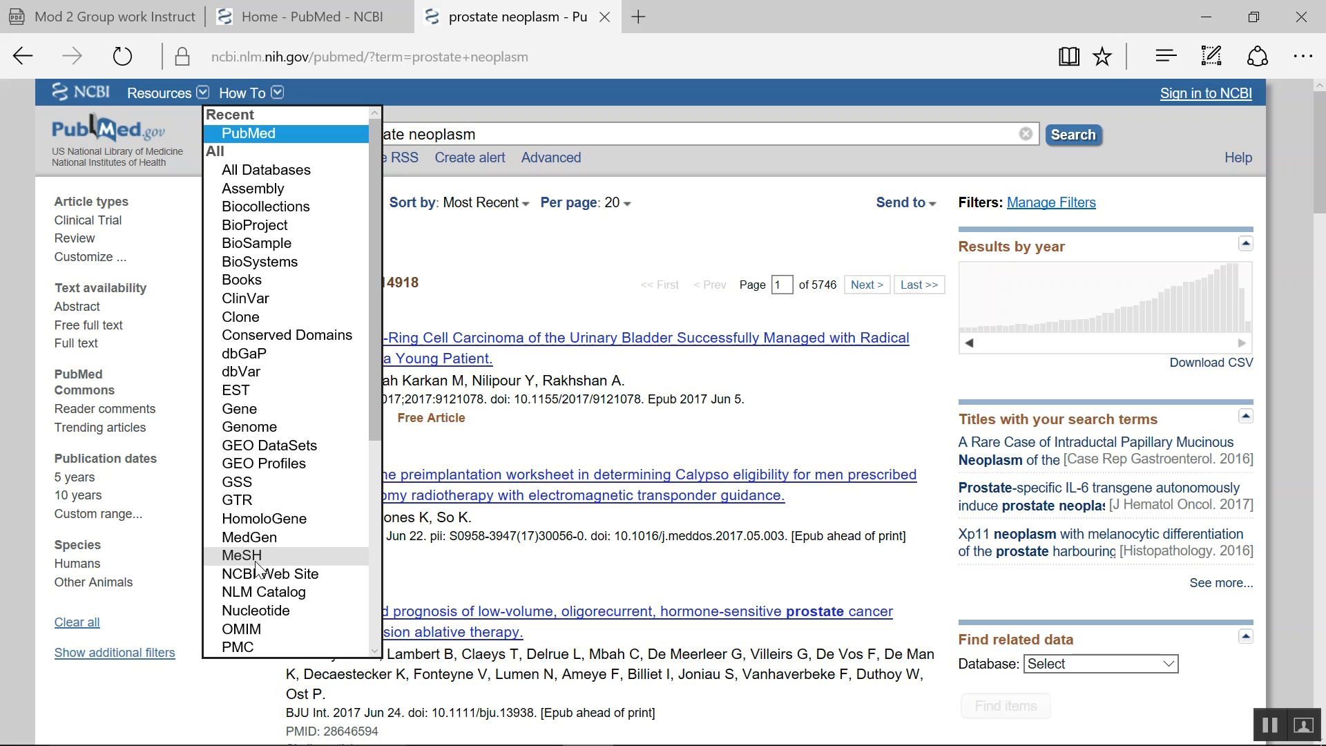
pyautogui.click(284, 556)
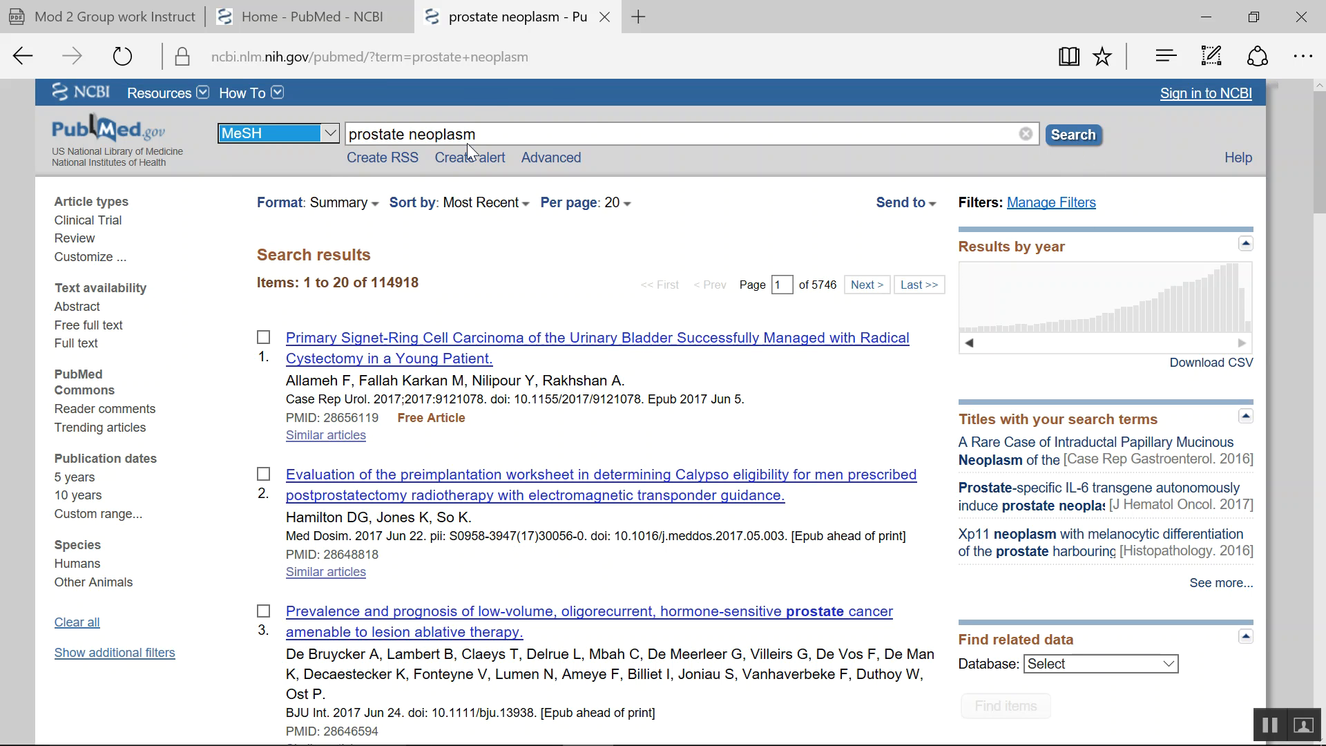
pyautogui.click(1071, 136)
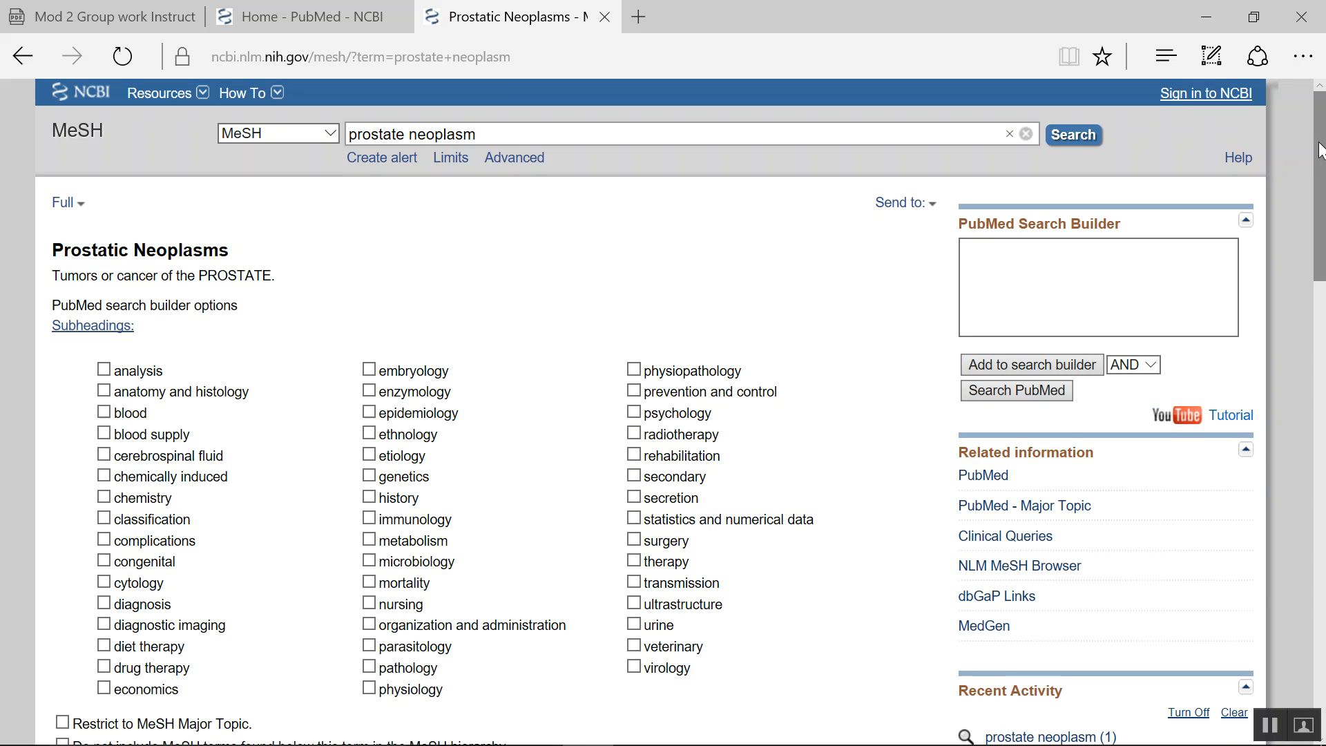
# - Add the Prostatic Neoplasms heading to the PubMed search builder and search PubMed with it
pyautogui.moveTo(1317, 141)
pyautogui.mouseDown()
pyautogui.moveTo(1318, 184)
pyautogui.moveTo(1320, 146)
pyautogui.moveTo(1321, 162)
pyautogui.mouseUp()
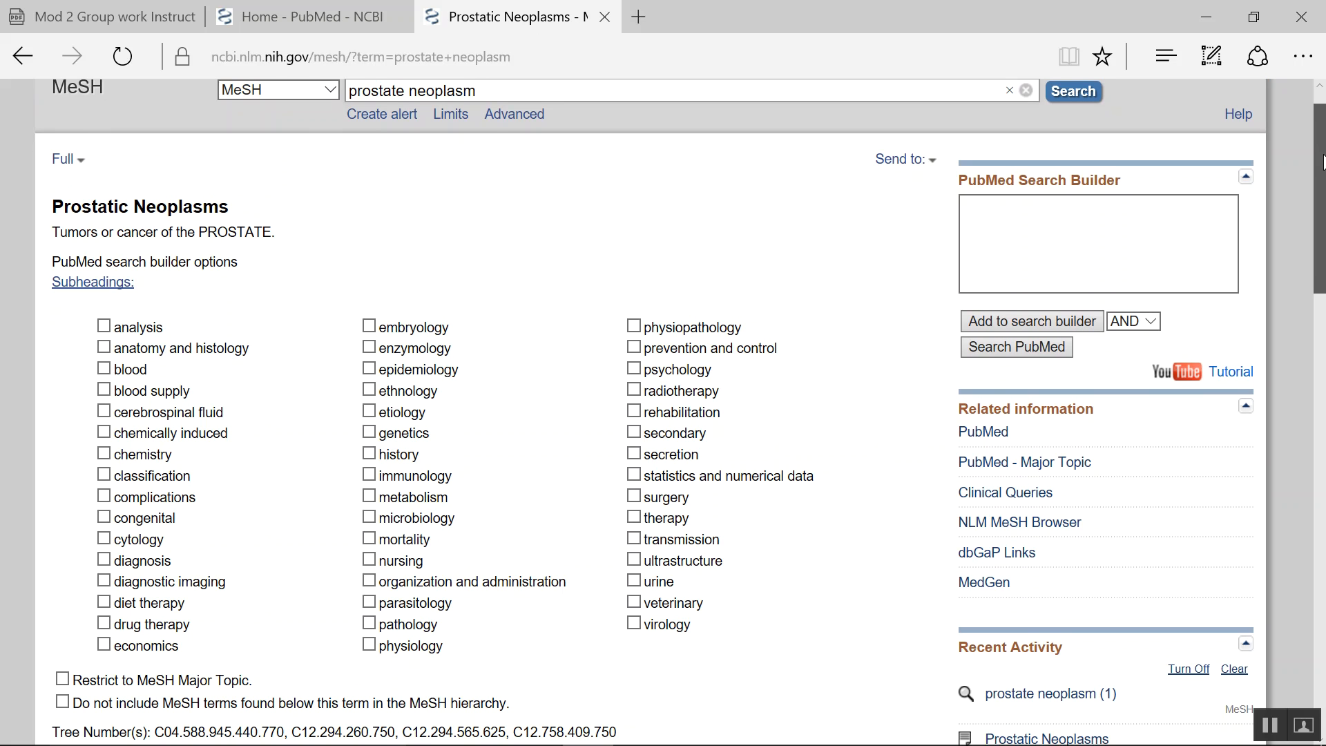
pyautogui.scroll(-1, 1295, 186)
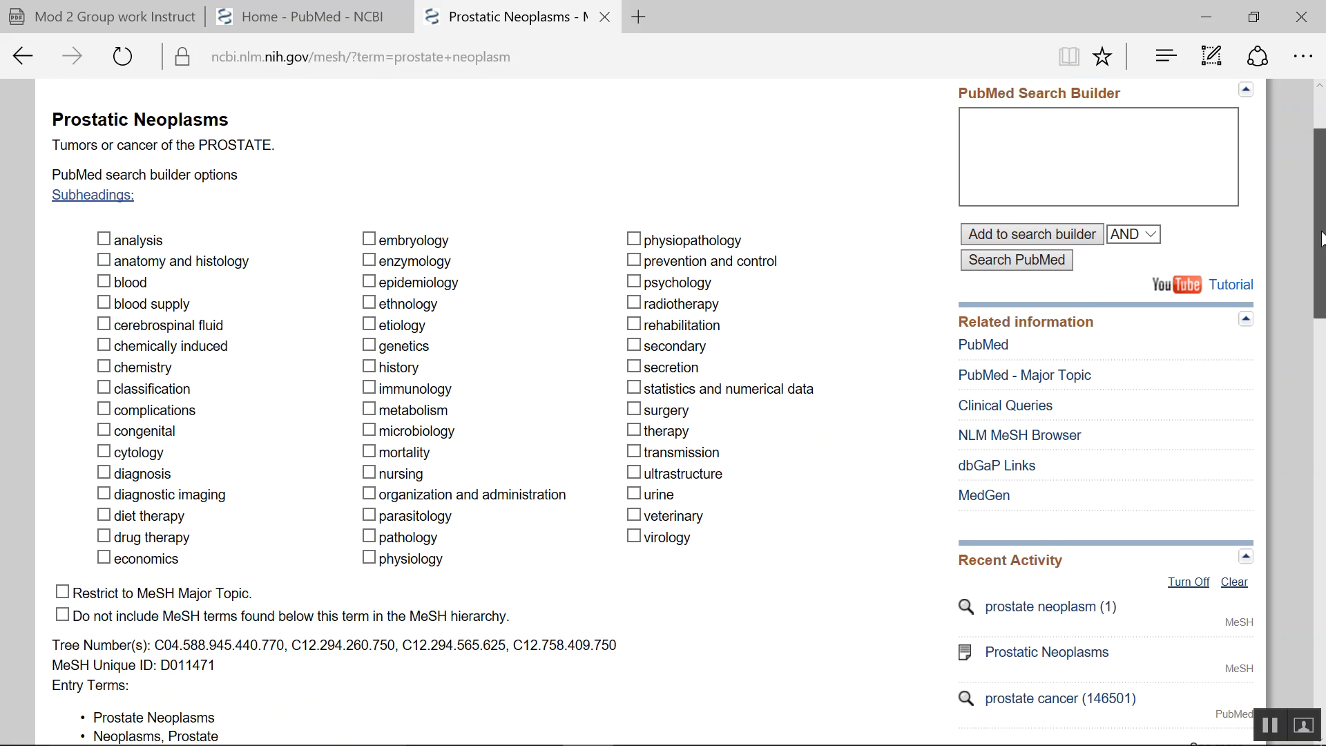
pyautogui.moveTo(1320, 238)
pyautogui.mouseDown()
pyautogui.moveTo(1320, 268)
pyautogui.moveTo(1320, 219)
pyautogui.mouseUp()
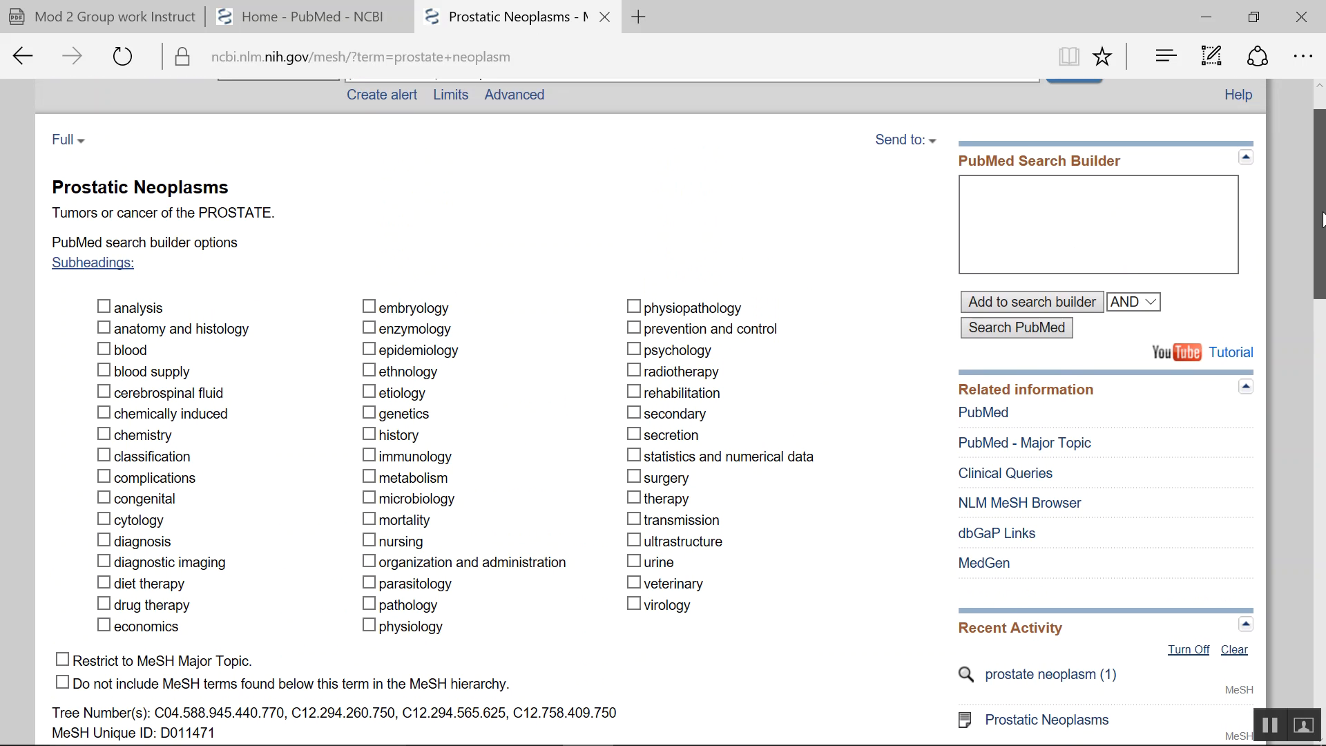
pyautogui.moveTo(1321, 220); pyautogui.dragTo(1321, 333)
pyautogui.scroll(-1, 1322, 333)
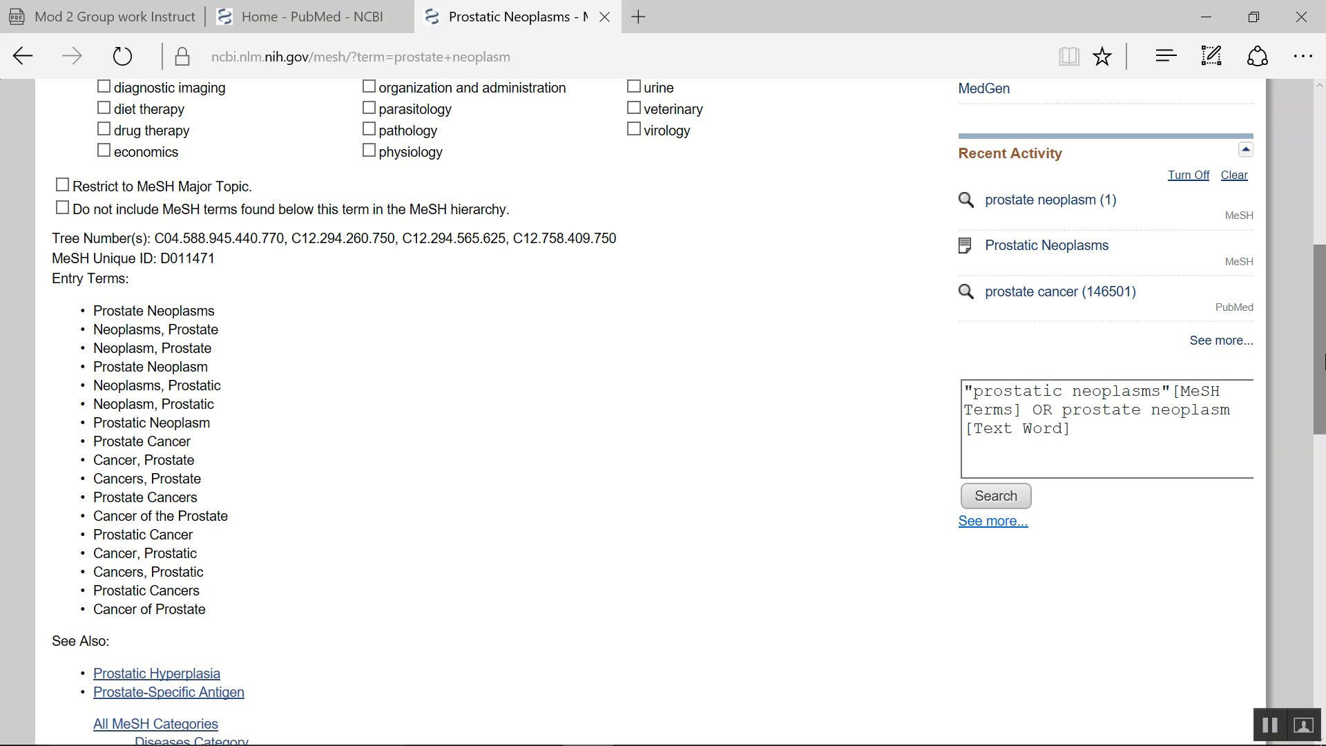
pyautogui.moveTo(1323, 359); pyautogui.dragTo(1257, 189)
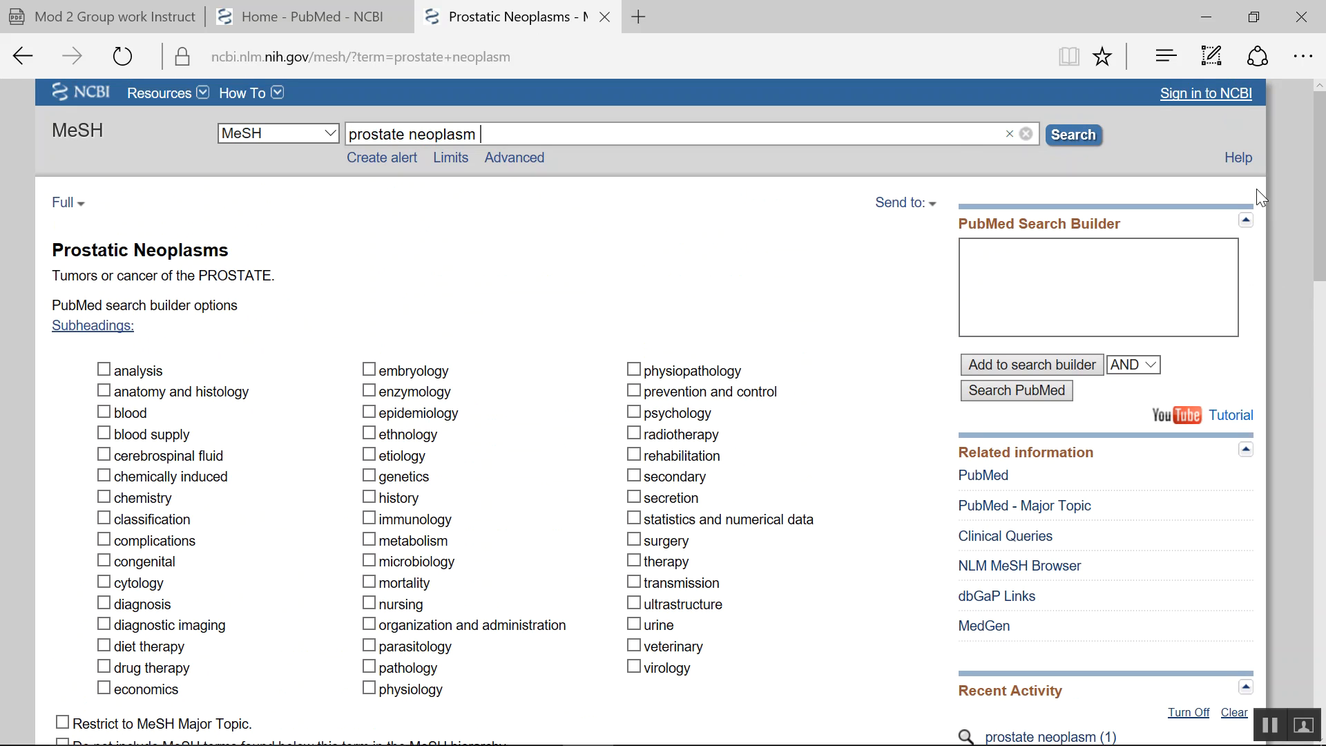
pyautogui.click(1006, 371)
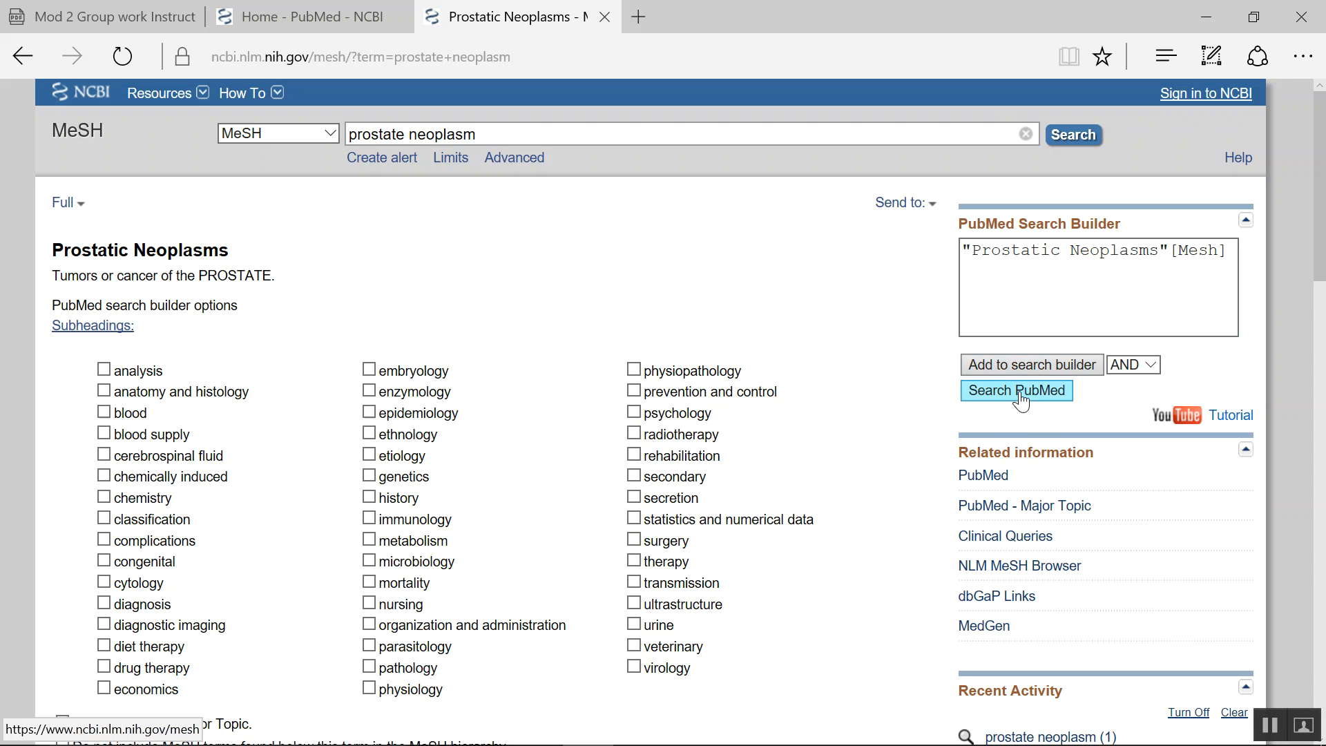
pyautogui.click(1020, 390)
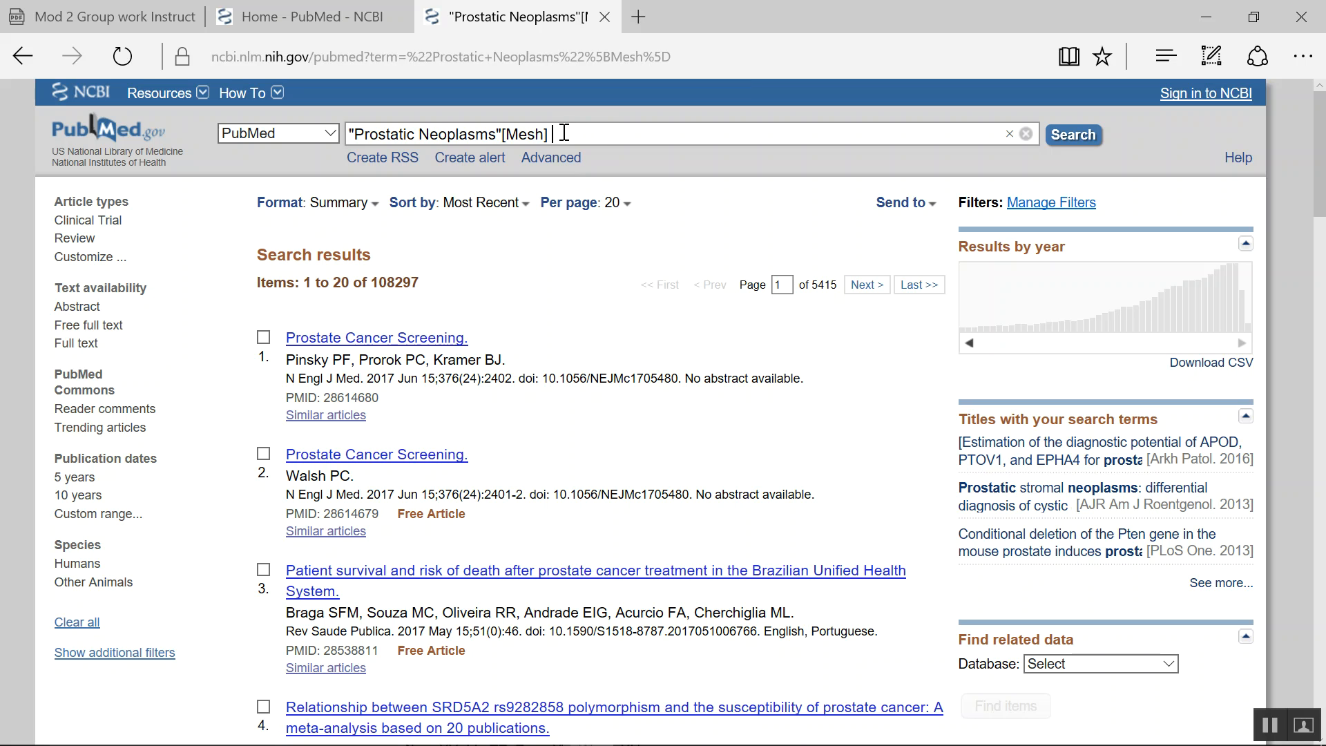
# - Replace the query with sub saharan Africa and search PubMed
pyautogui.moveTo(559, 133); pyautogui.dragTo(348, 134)
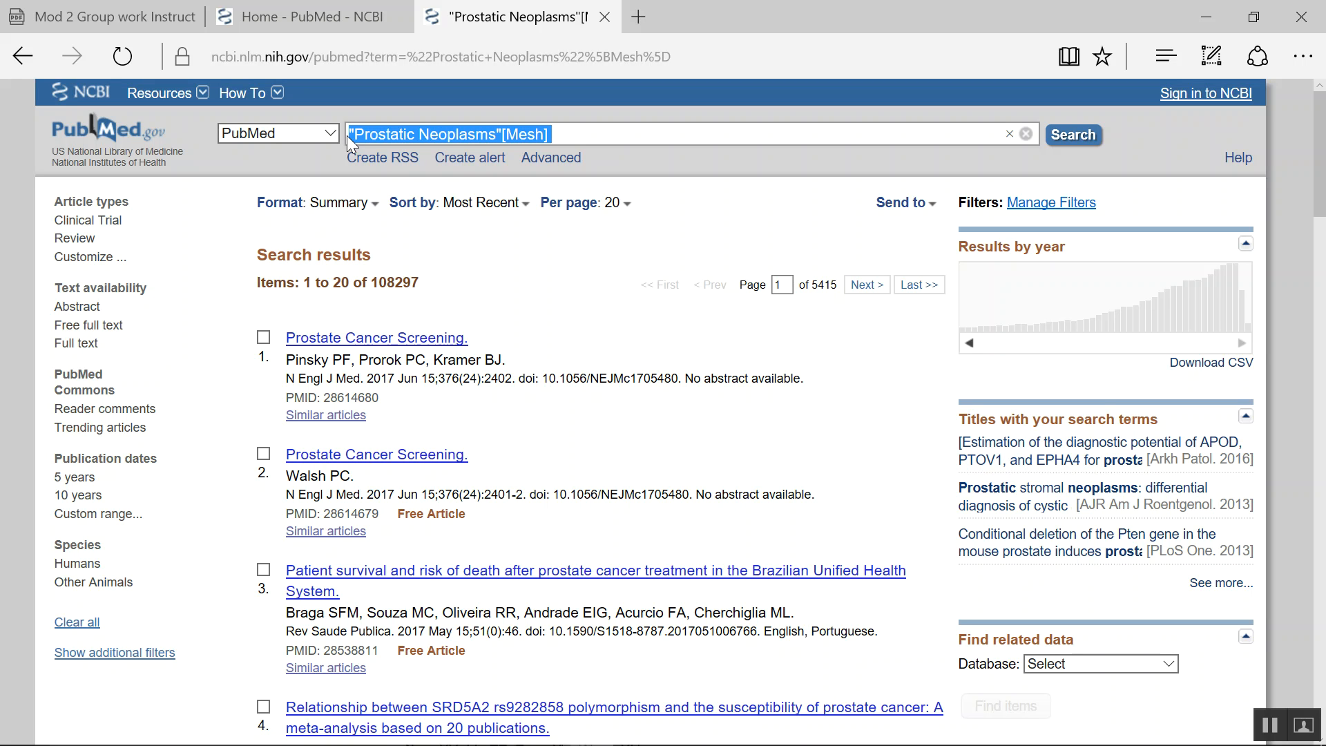
pyautogui.write('sub')
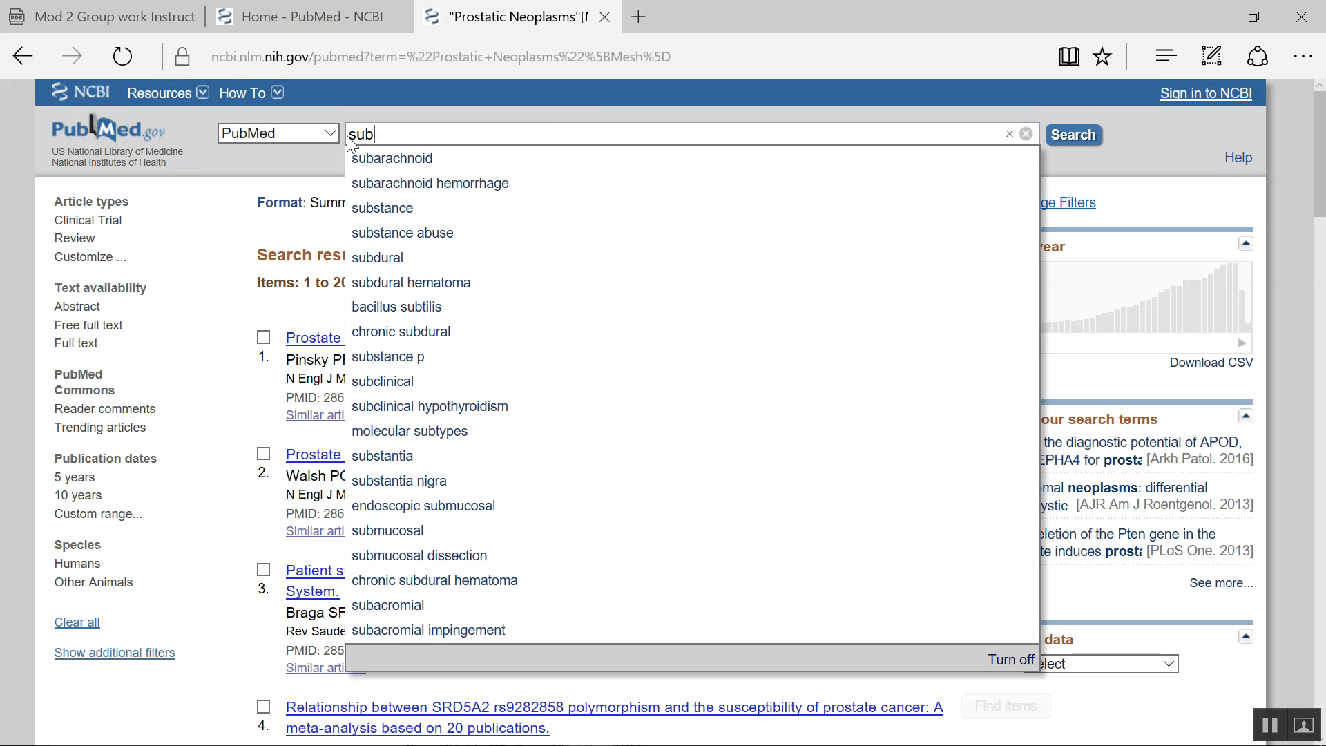
pyautogui.write(' saha')
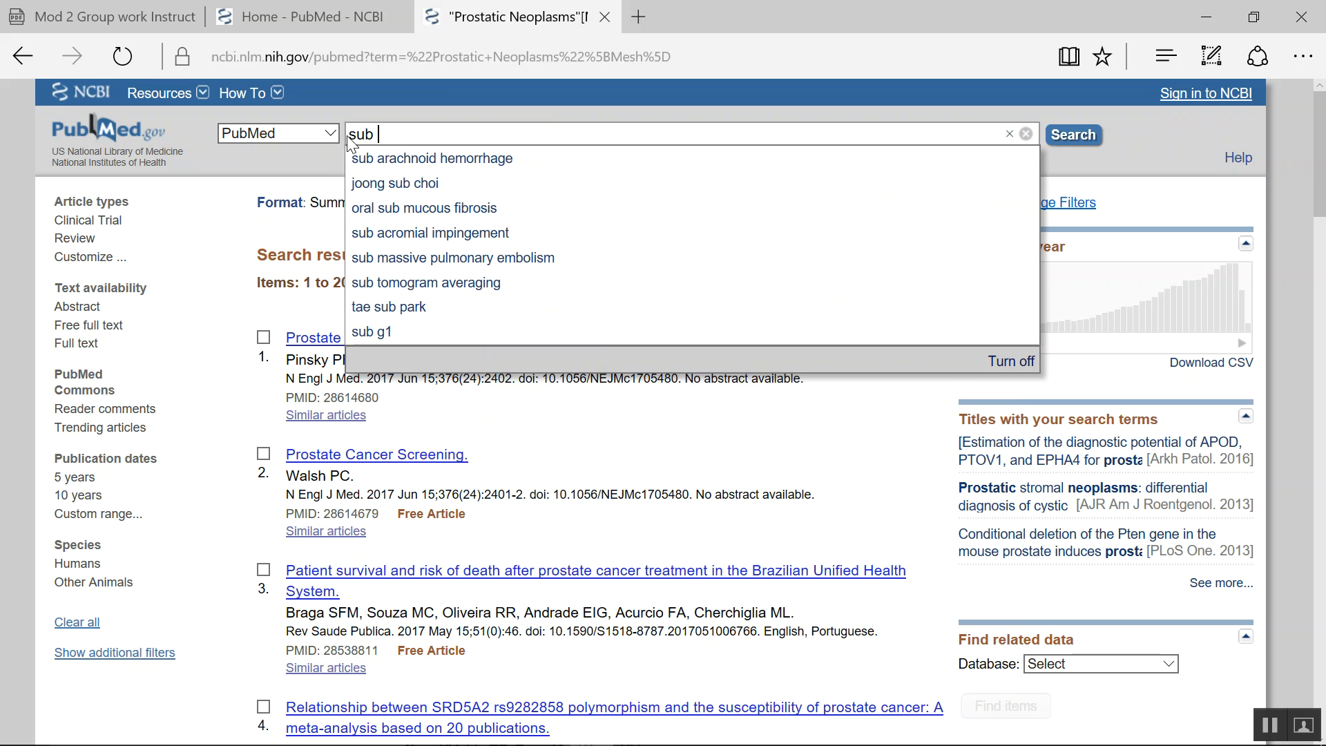
pyautogui.write('ran Africa')
pyautogui.press('Return')
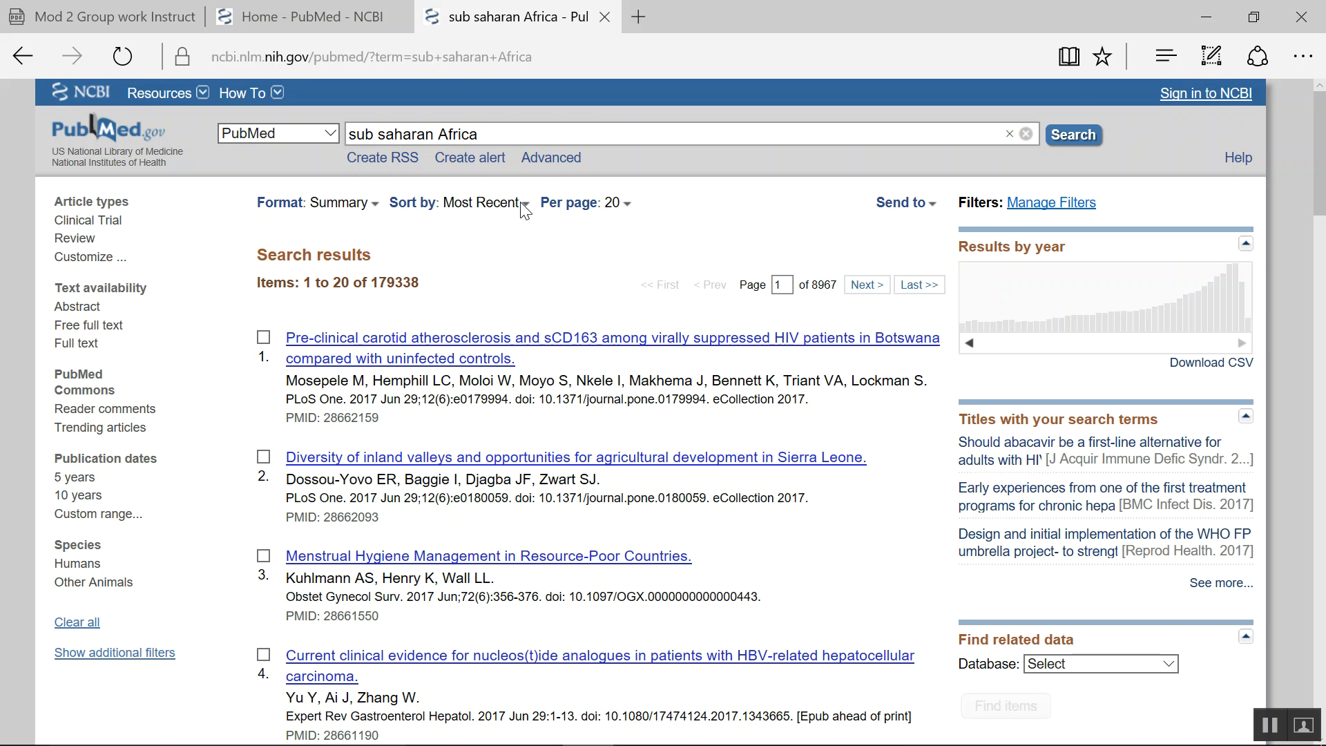
pyautogui.click(1074, 135)
# - Switch the database to MeSH and look up sub saharan Africa
pyautogui.click(333, 135)
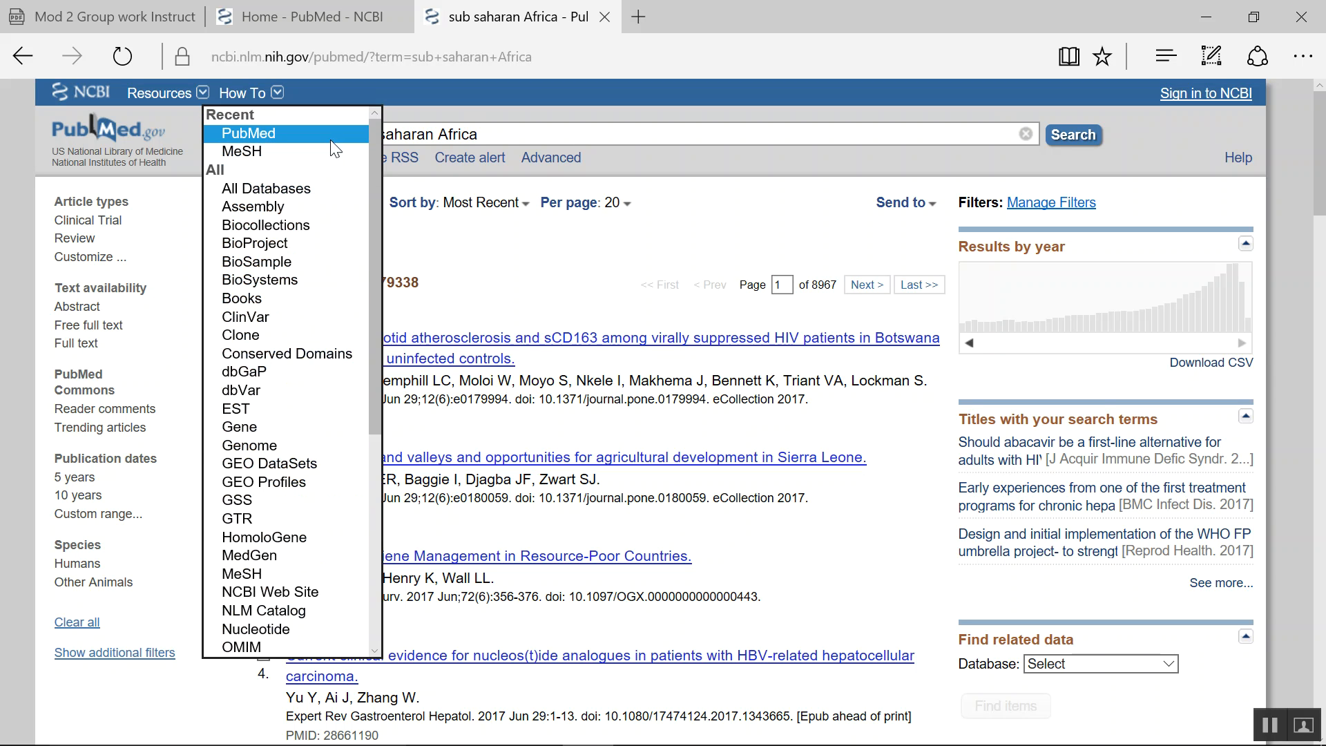
pyautogui.click(279, 575)
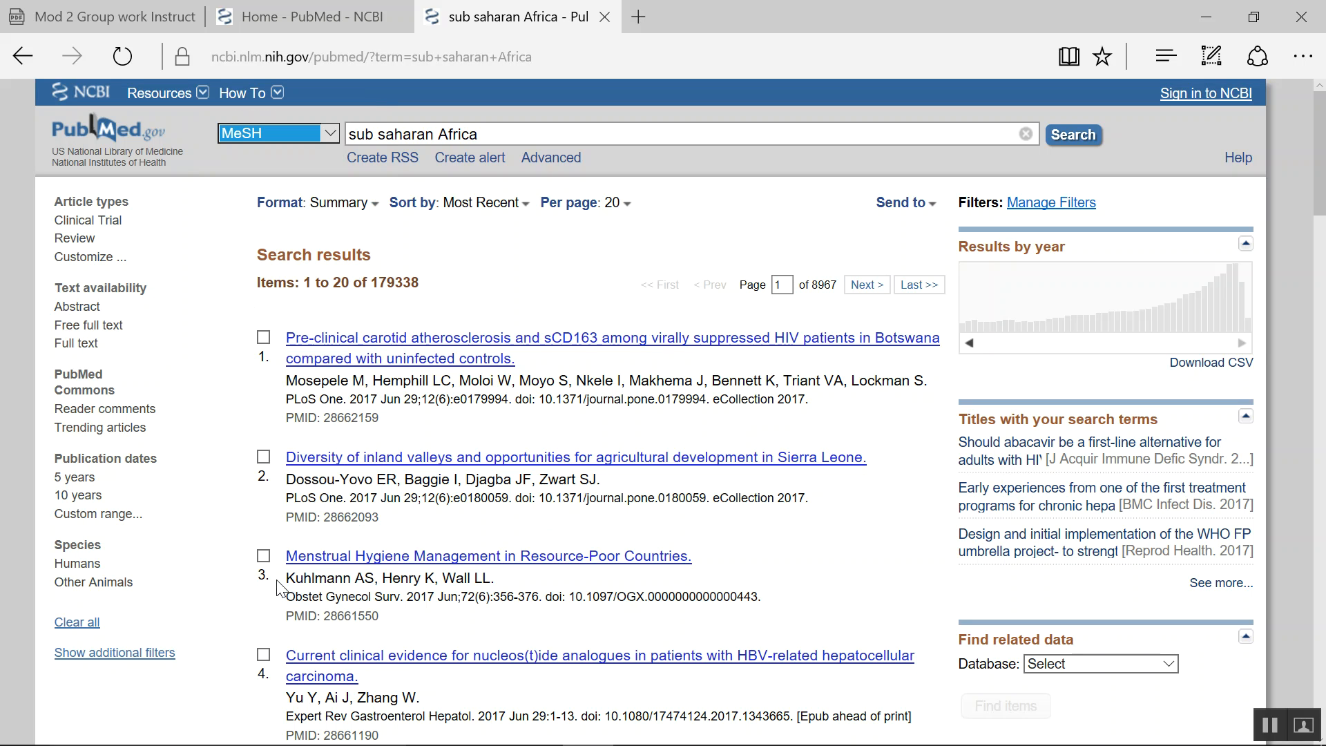
pyautogui.click(1071, 143)
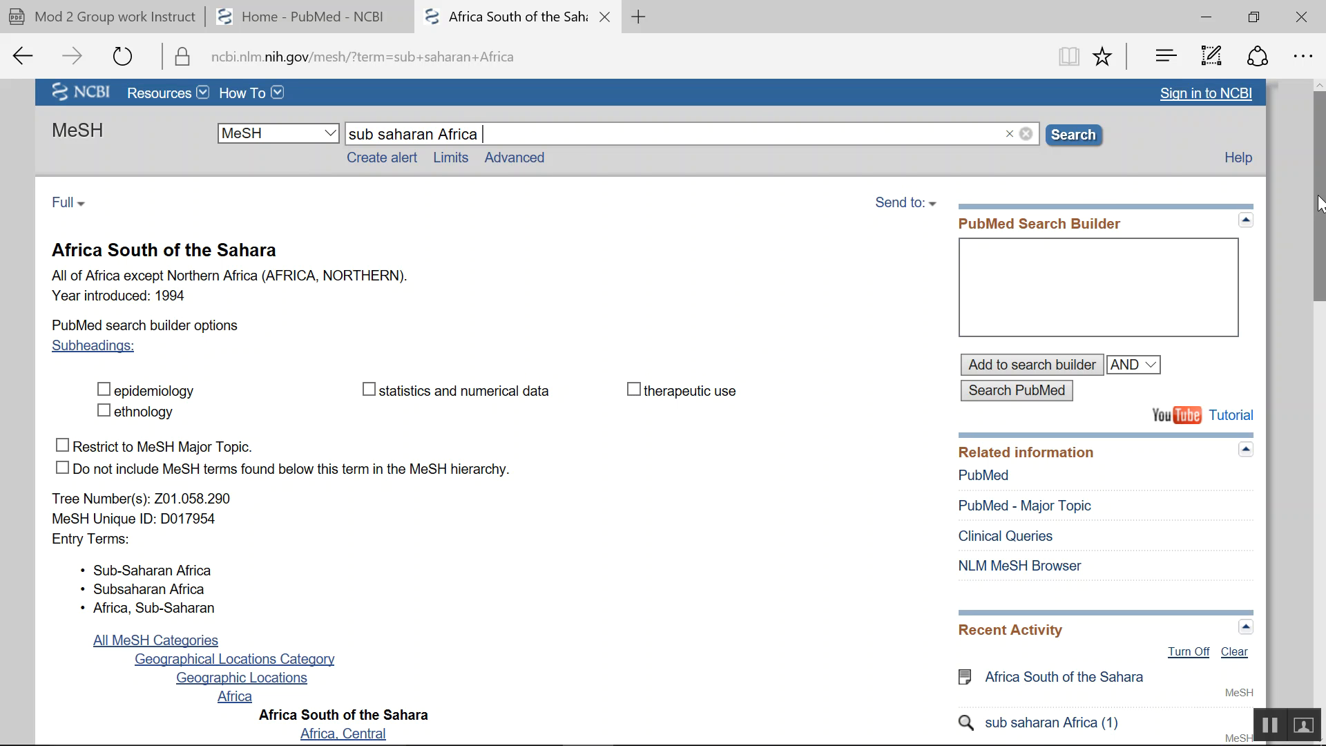
# - Add the Africa South of the Sahara heading to the search builder and search PubMed with it
pyautogui.moveTo(1318, 203); pyautogui.dragTo(1317, 330)
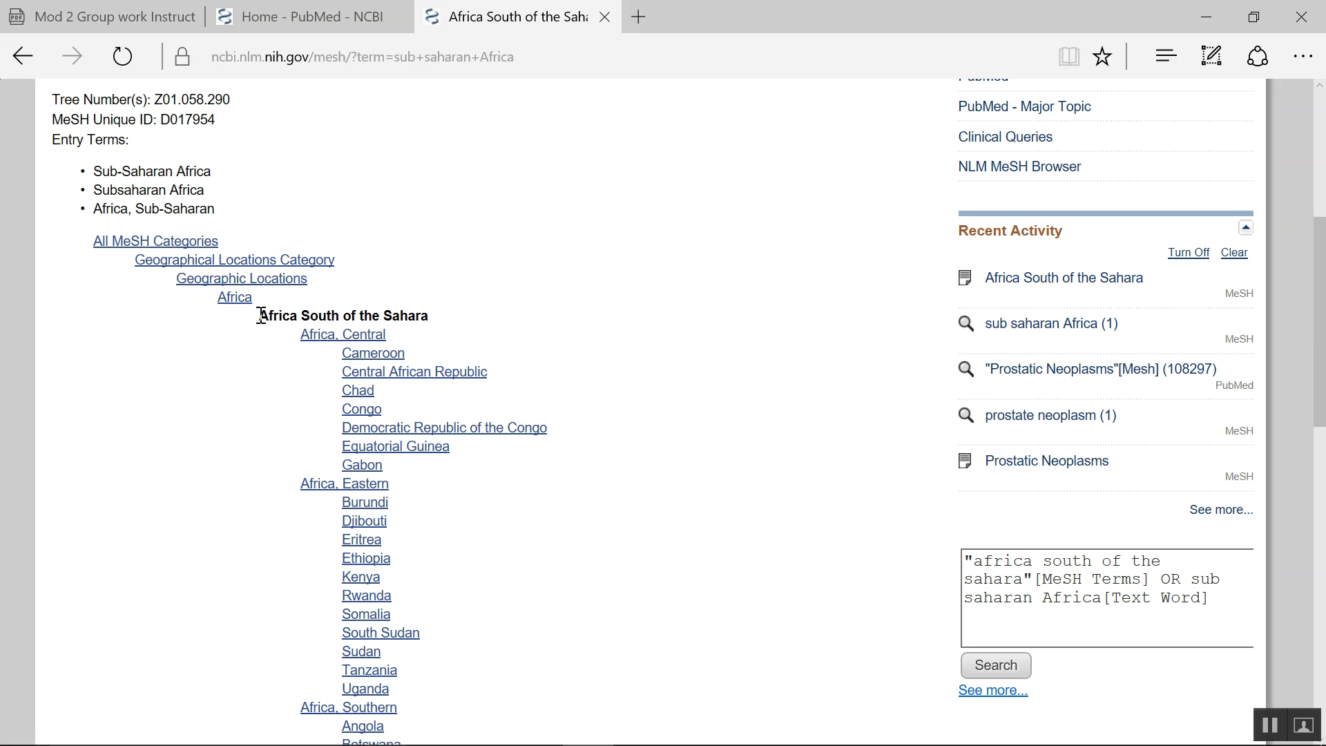
pyautogui.moveTo(1320, 266); pyautogui.dragTo(1293, 85)
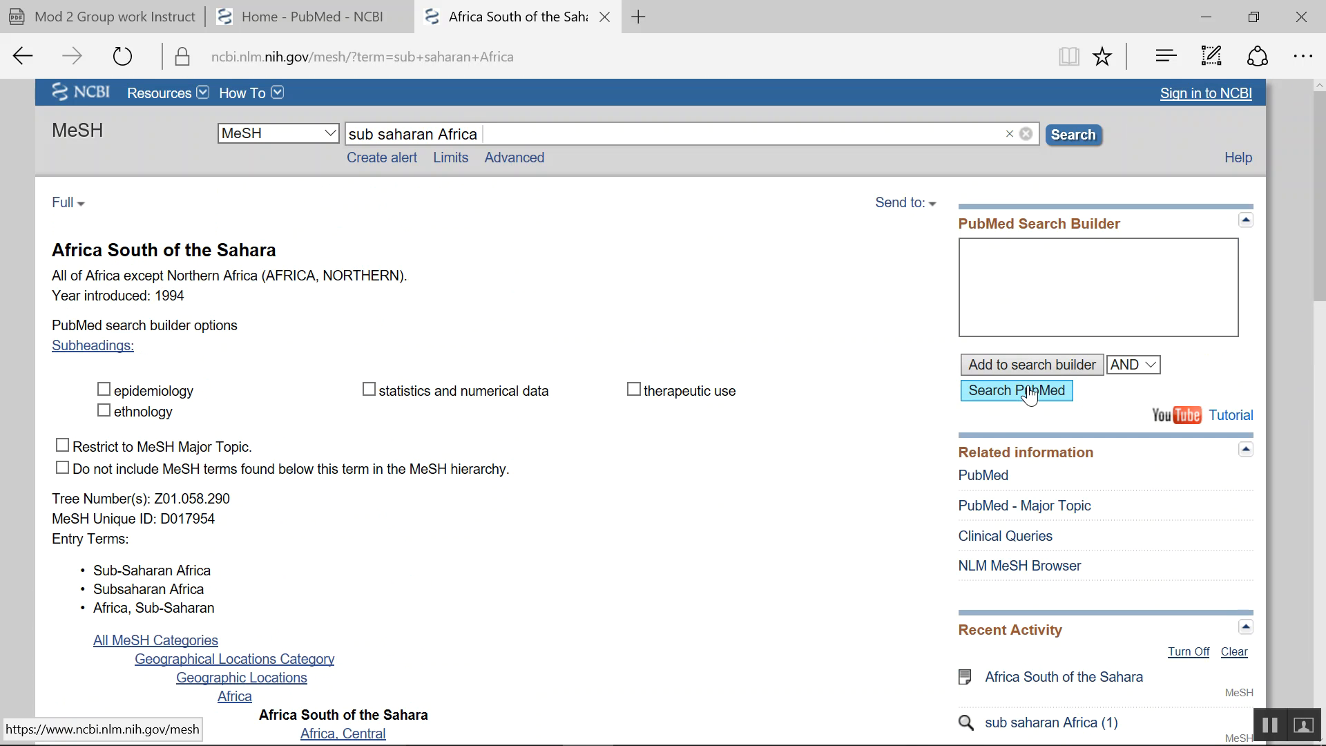
pyautogui.click(1030, 366)
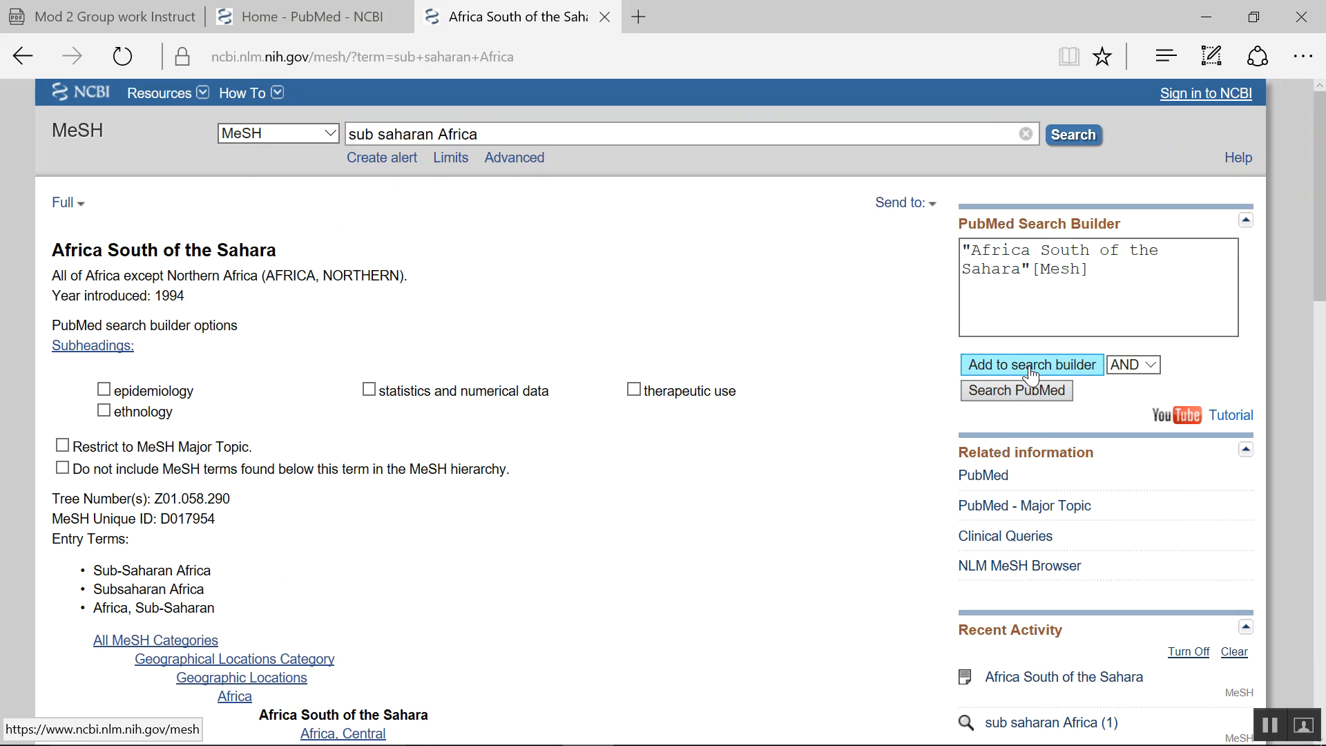
pyautogui.click(1010, 391)
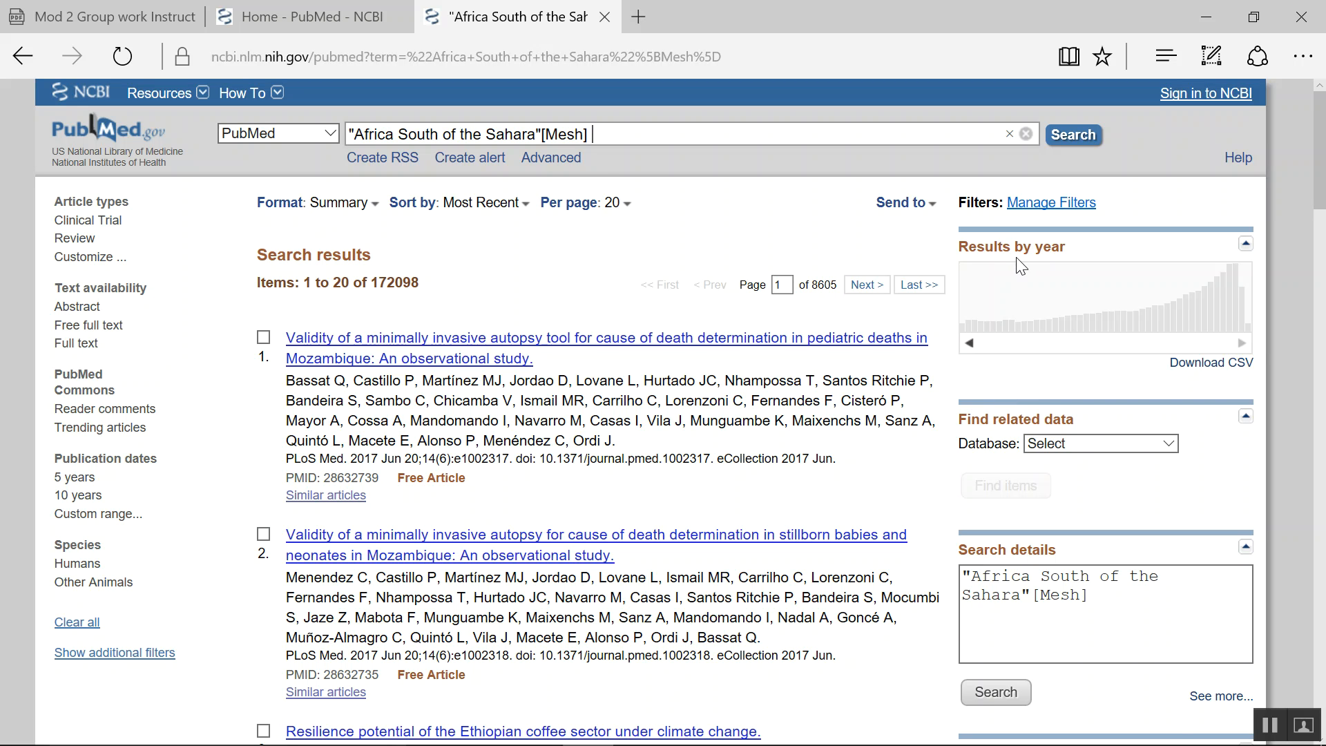
# - Open the Advanced Search Builder and search with history items combined as #7 and #4
pyautogui.click(565, 166)
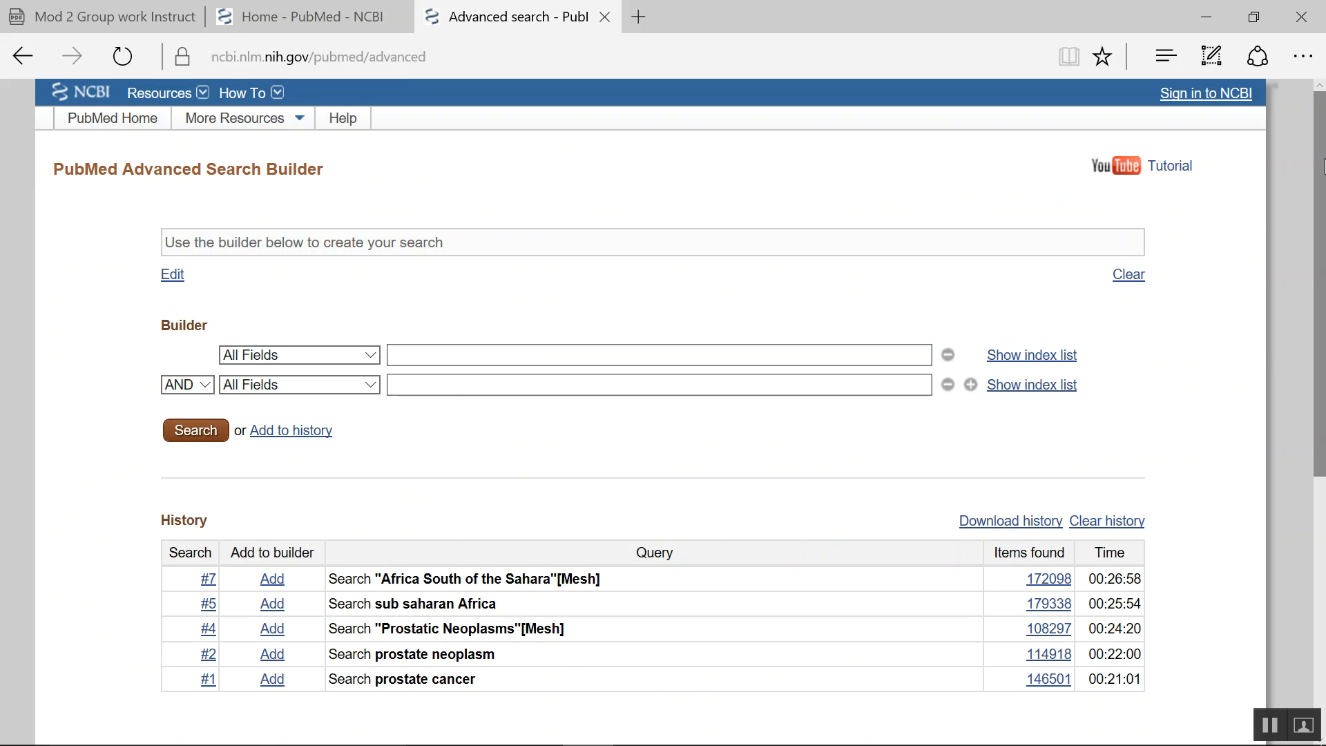
pyautogui.moveTo(1323, 165); pyautogui.dragTo(1316, 250)
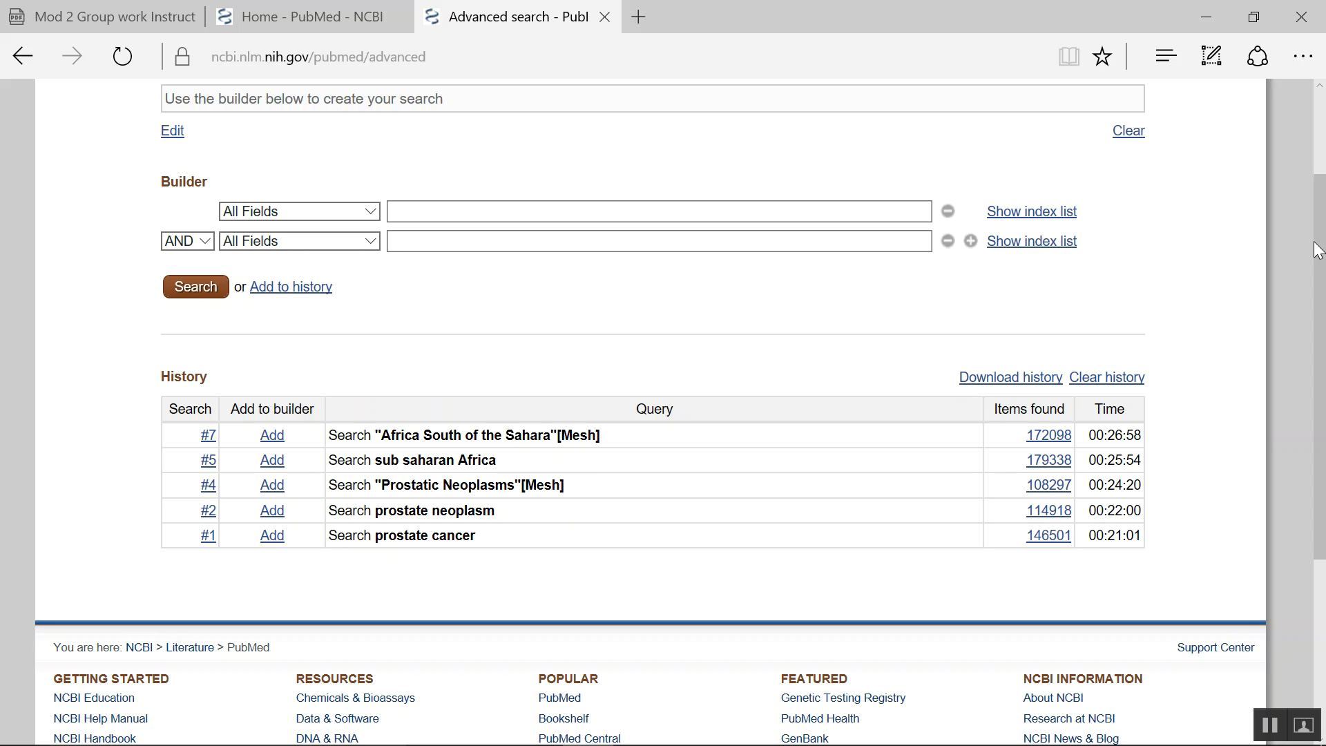
pyautogui.moveTo(1323, 239); pyautogui.dragTo(1325, 101)
pyautogui.scroll(-2, 1319, 214)
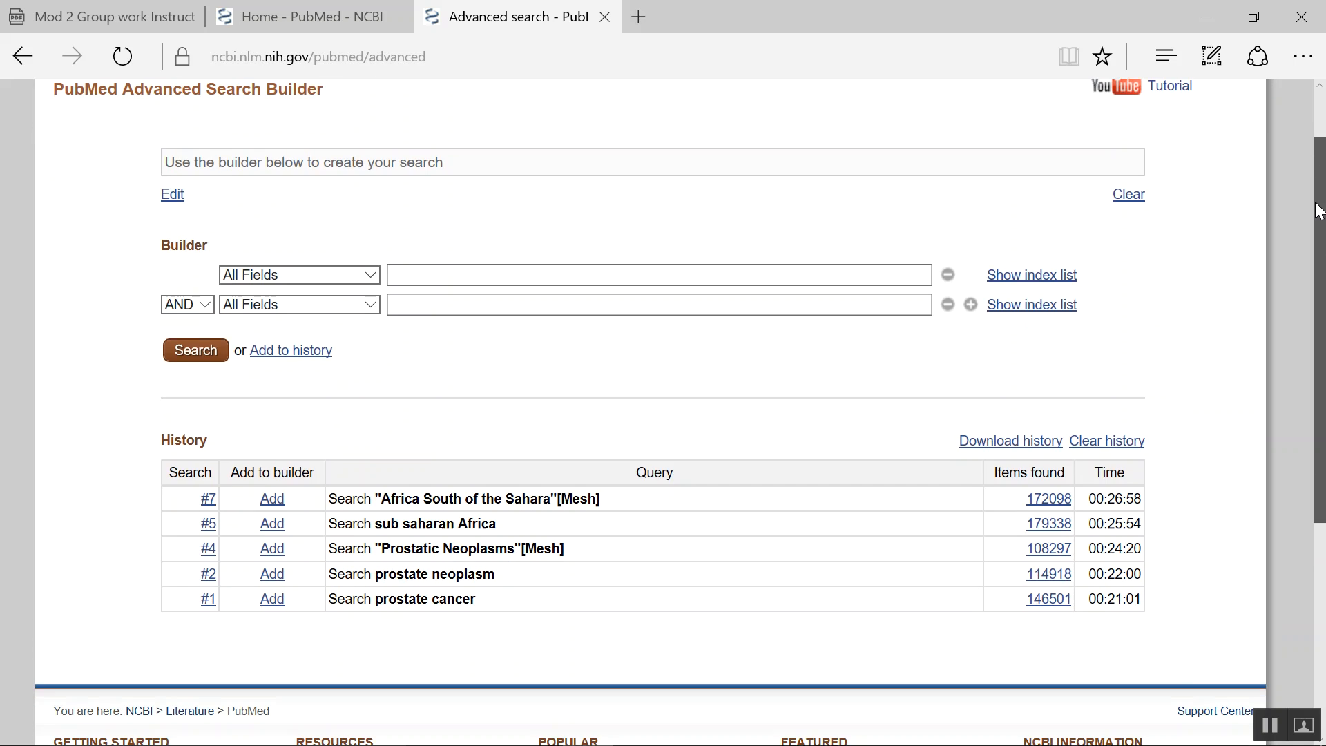
pyautogui.click(462, 267)
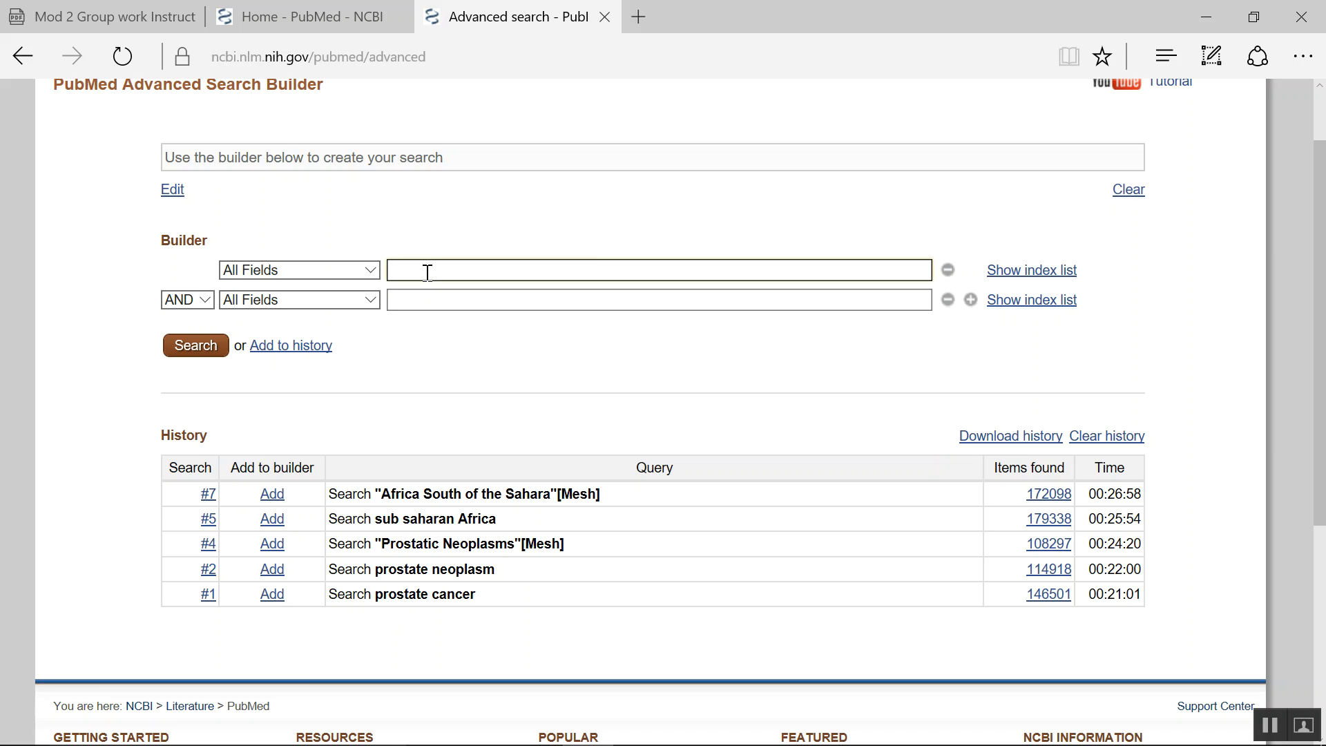
pyautogui.write('#')
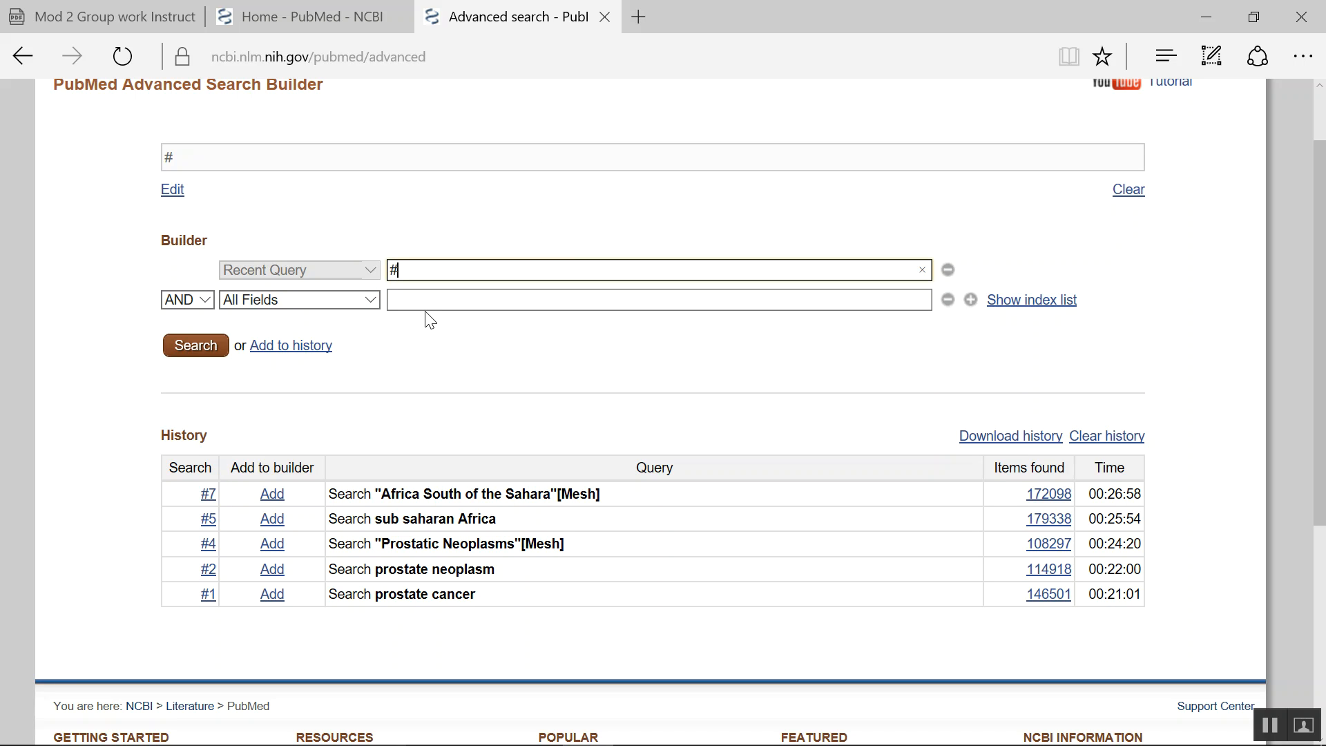
pyautogui.write('7 and')
pyautogui.write('#4')
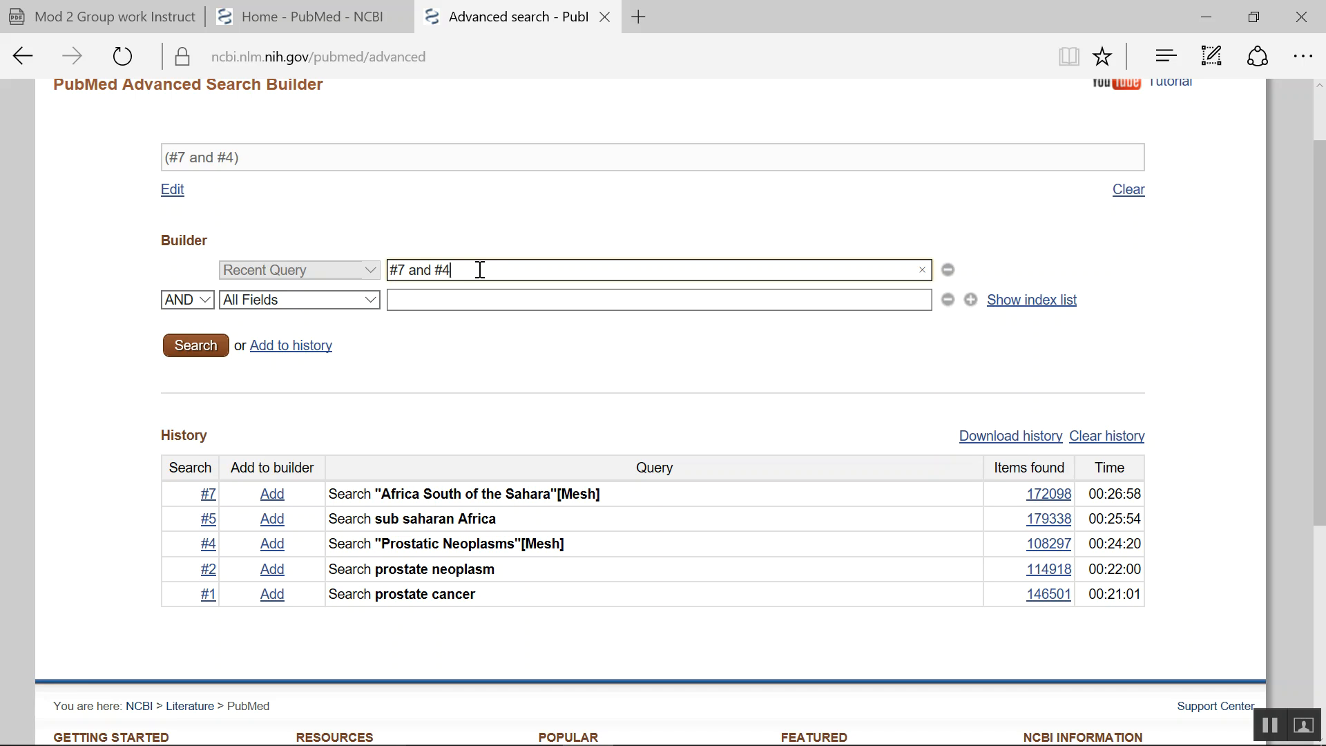
pyautogui.click(193, 345)
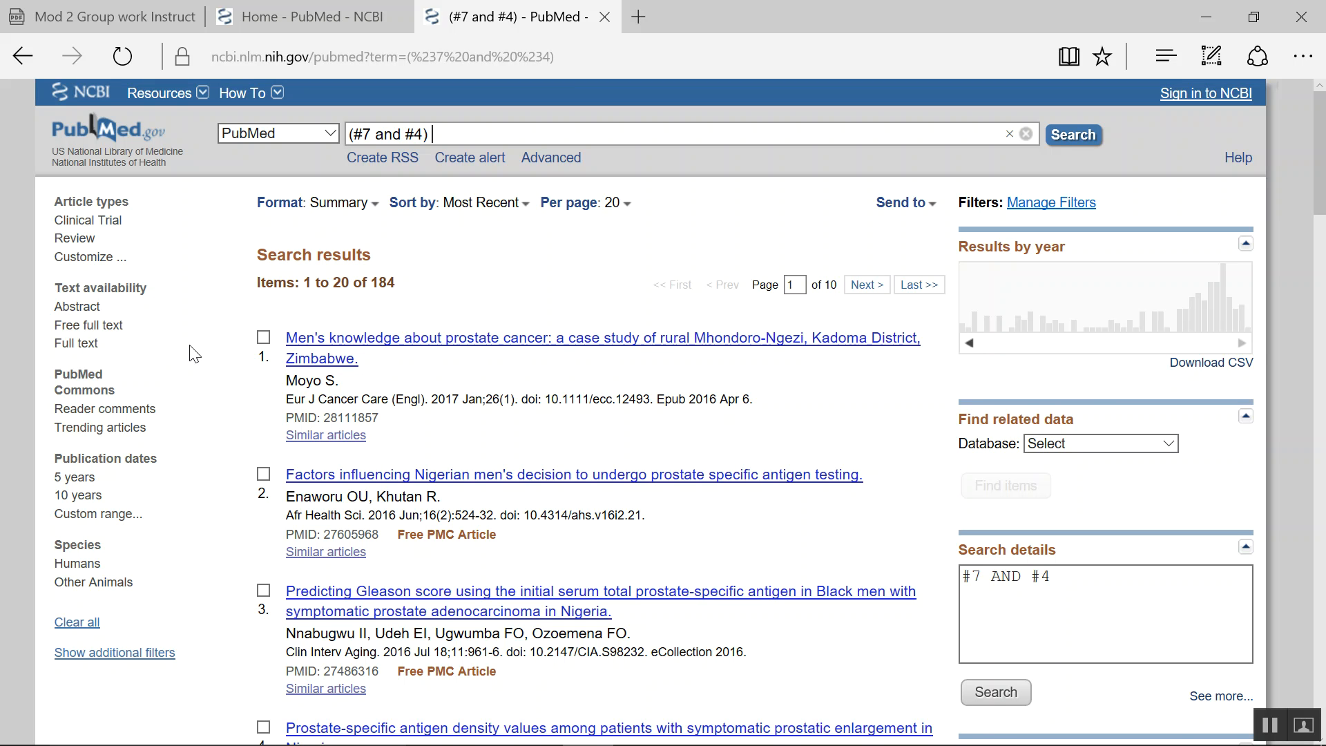
pyautogui.moveTo(404, 285); pyautogui.dragTo(373, 281)
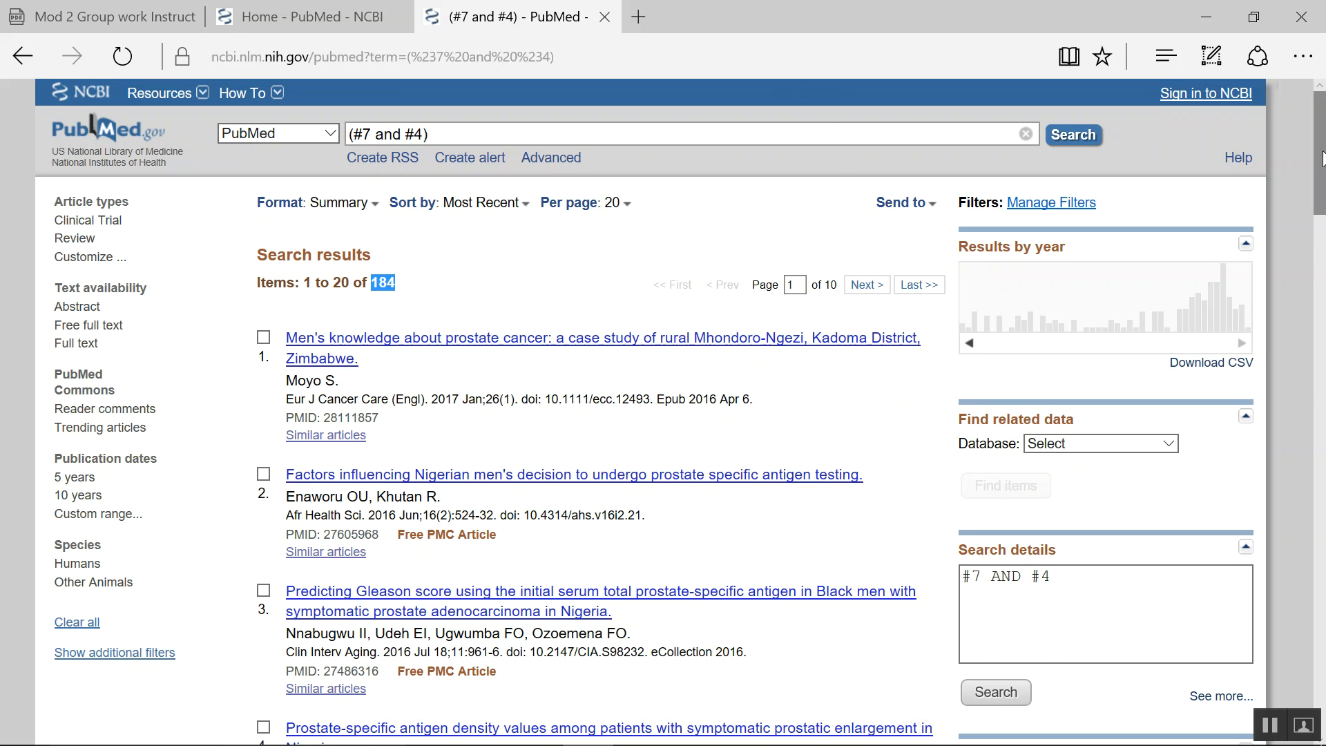
pyautogui.moveTo(1322, 158); pyautogui.dragTo(1325, 125)
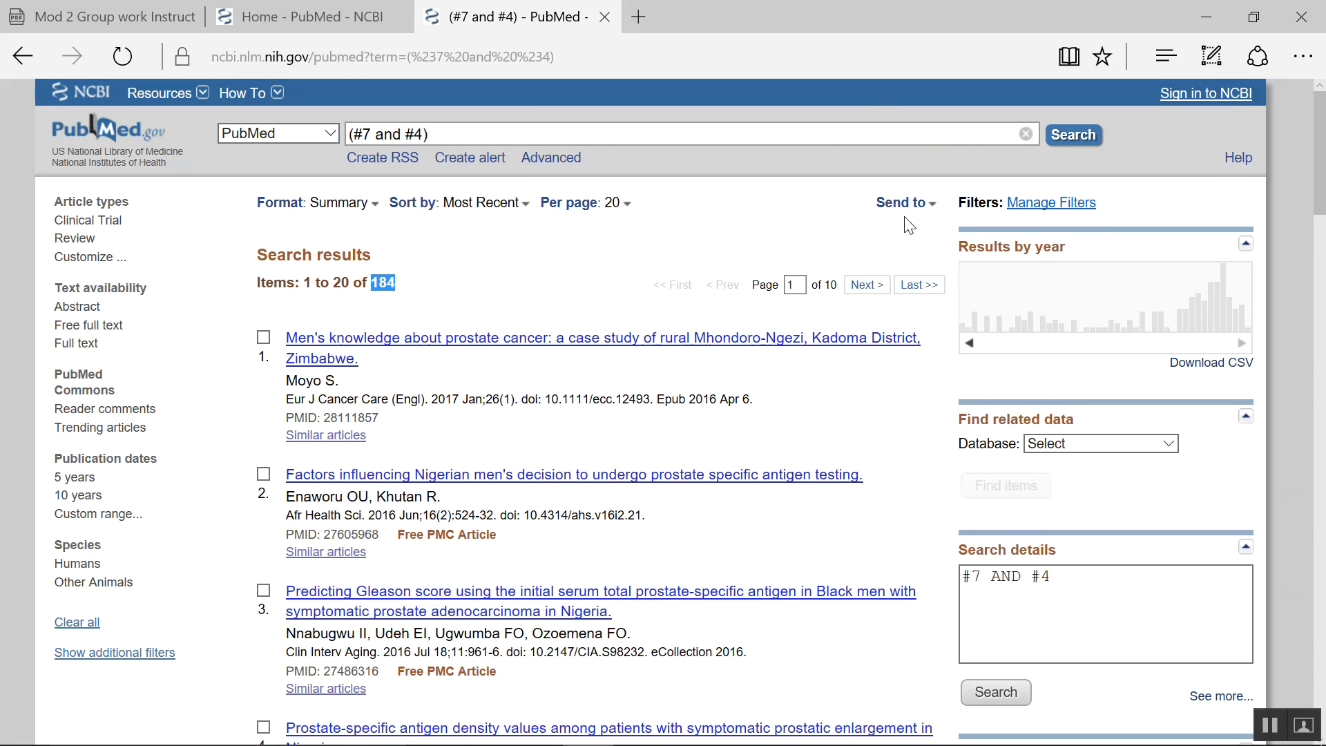
pyautogui.click(932, 204)
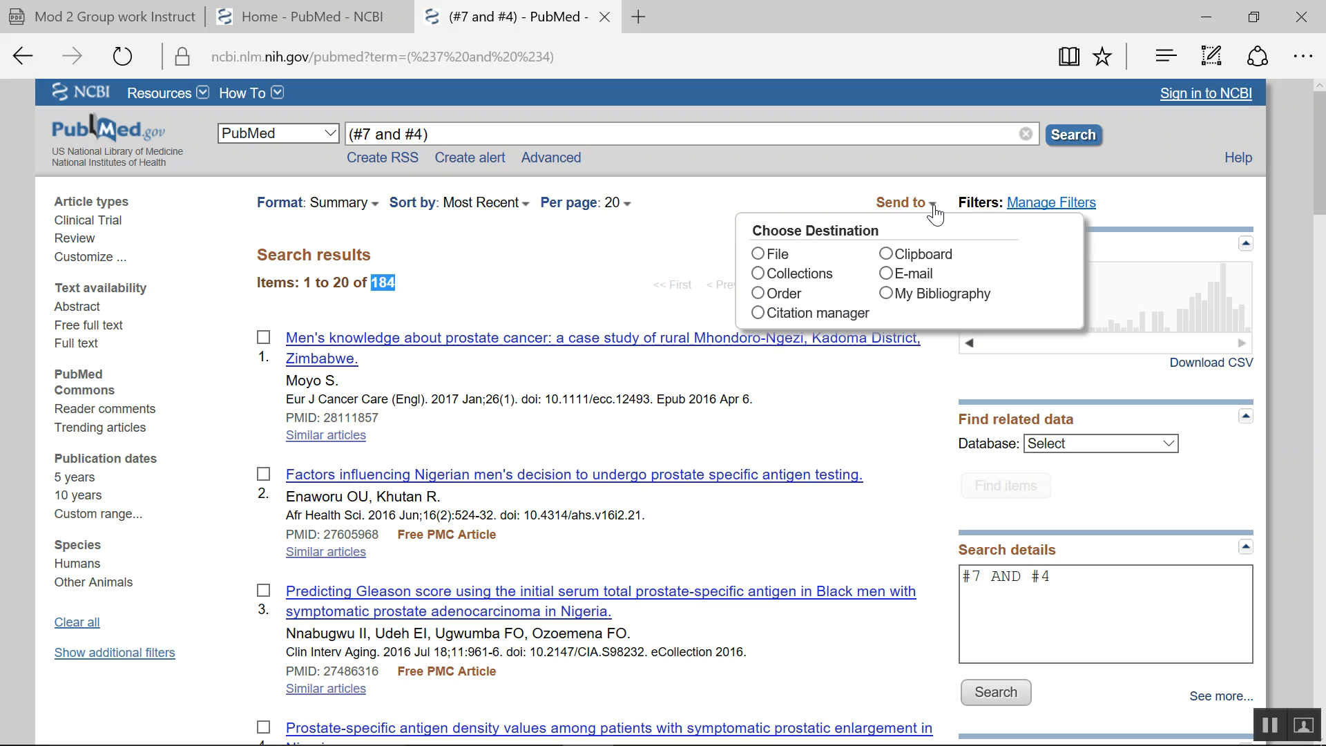
pyautogui.click(671, 227)
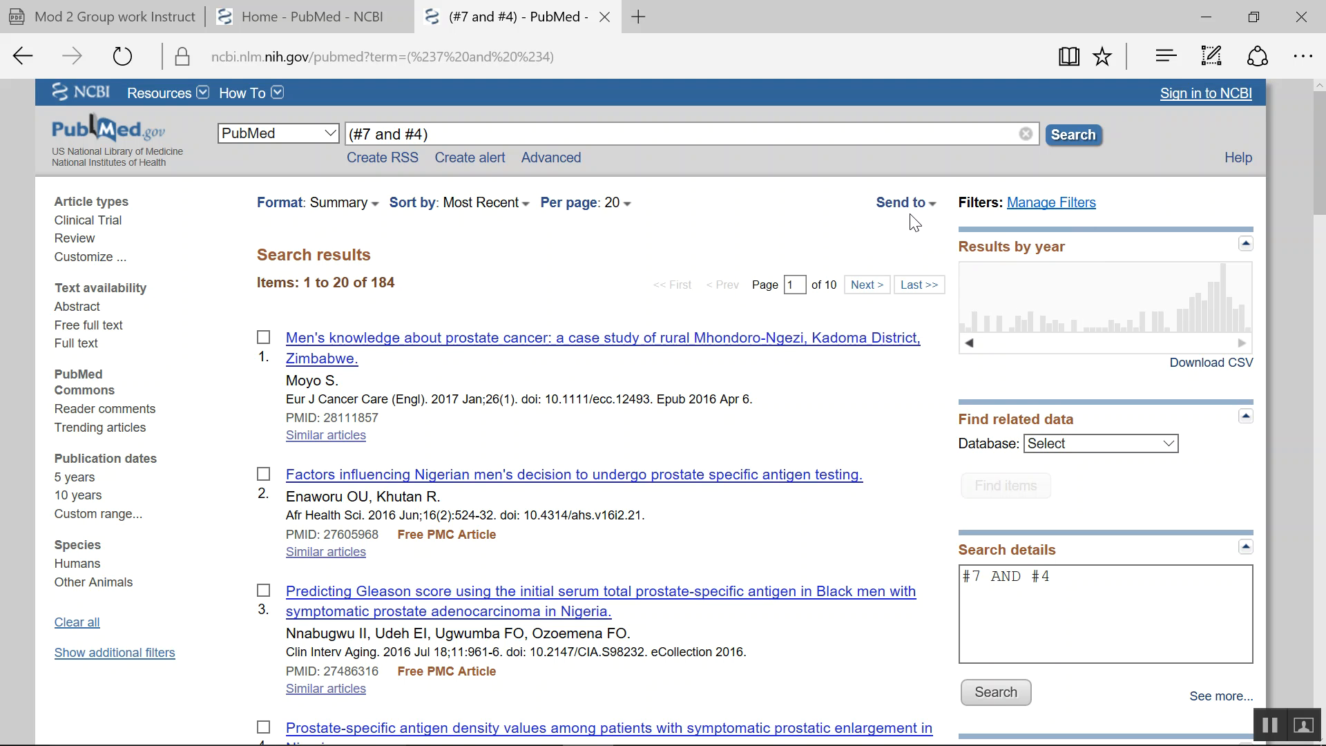
# - Choose to send the combined search results by e-mail and enter the recipient's e-mail address
pyautogui.click(930, 205)
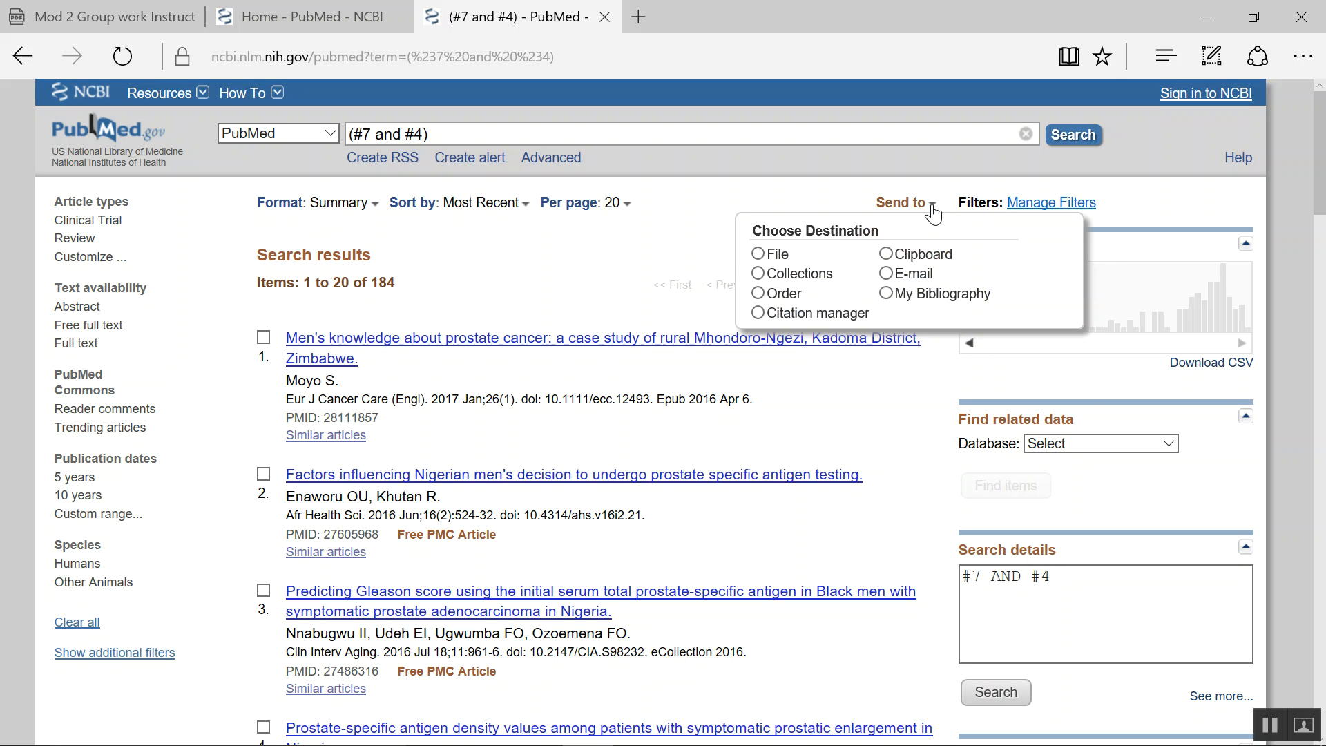
pyautogui.click(885, 274)
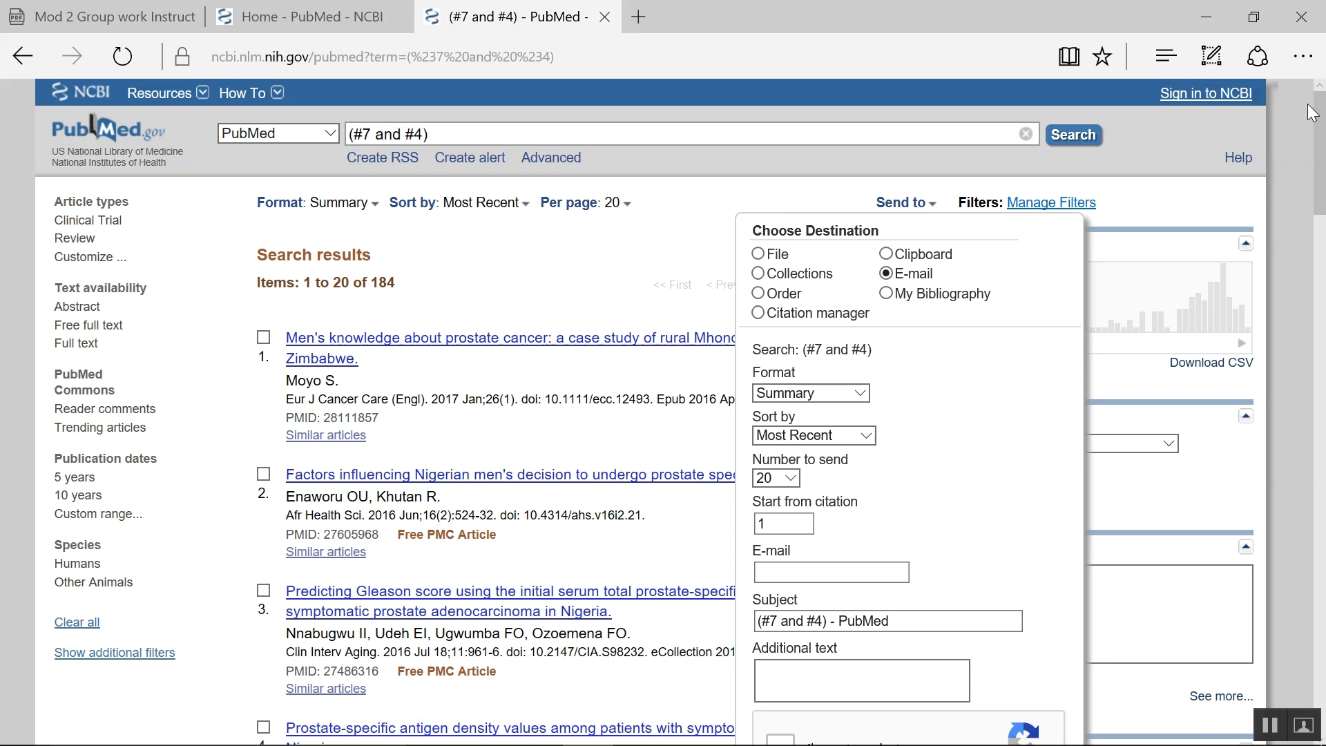
pyautogui.moveTo(1318, 135); pyautogui.dragTo(1319, 194)
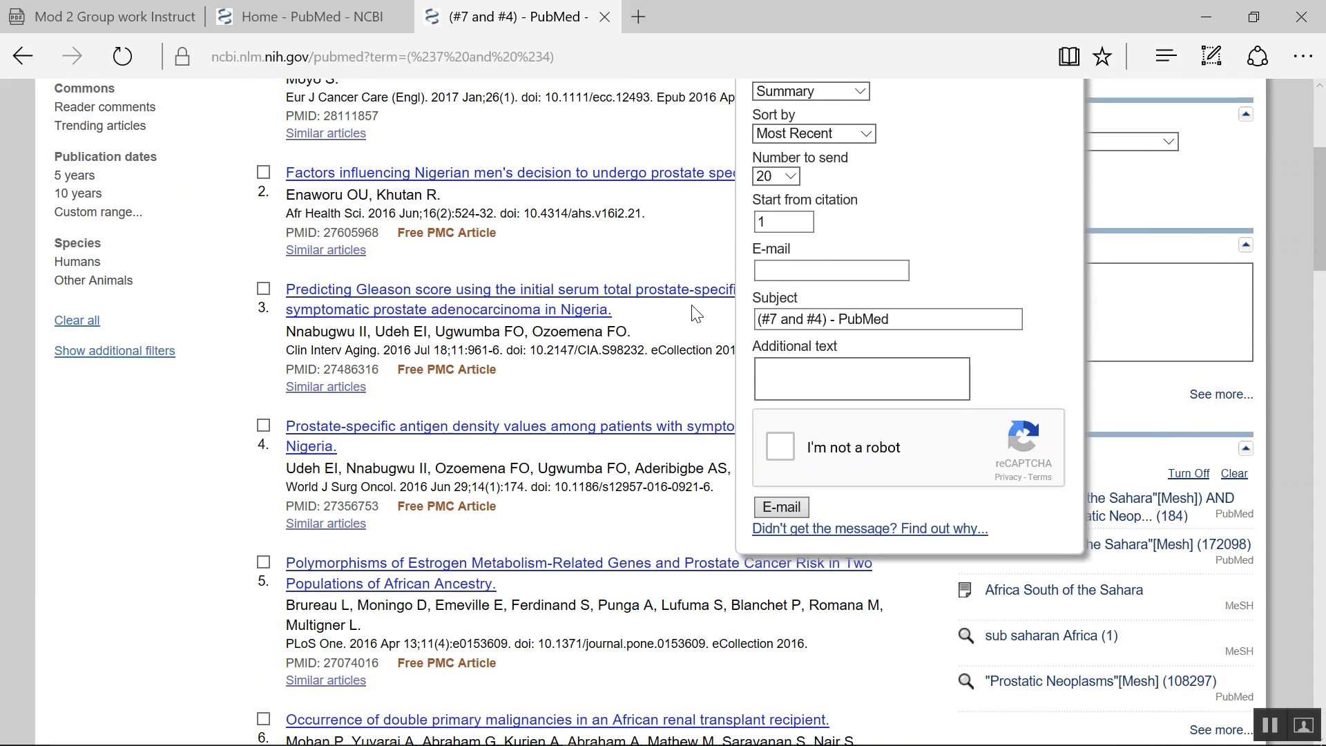
pyautogui.click(794, 270)
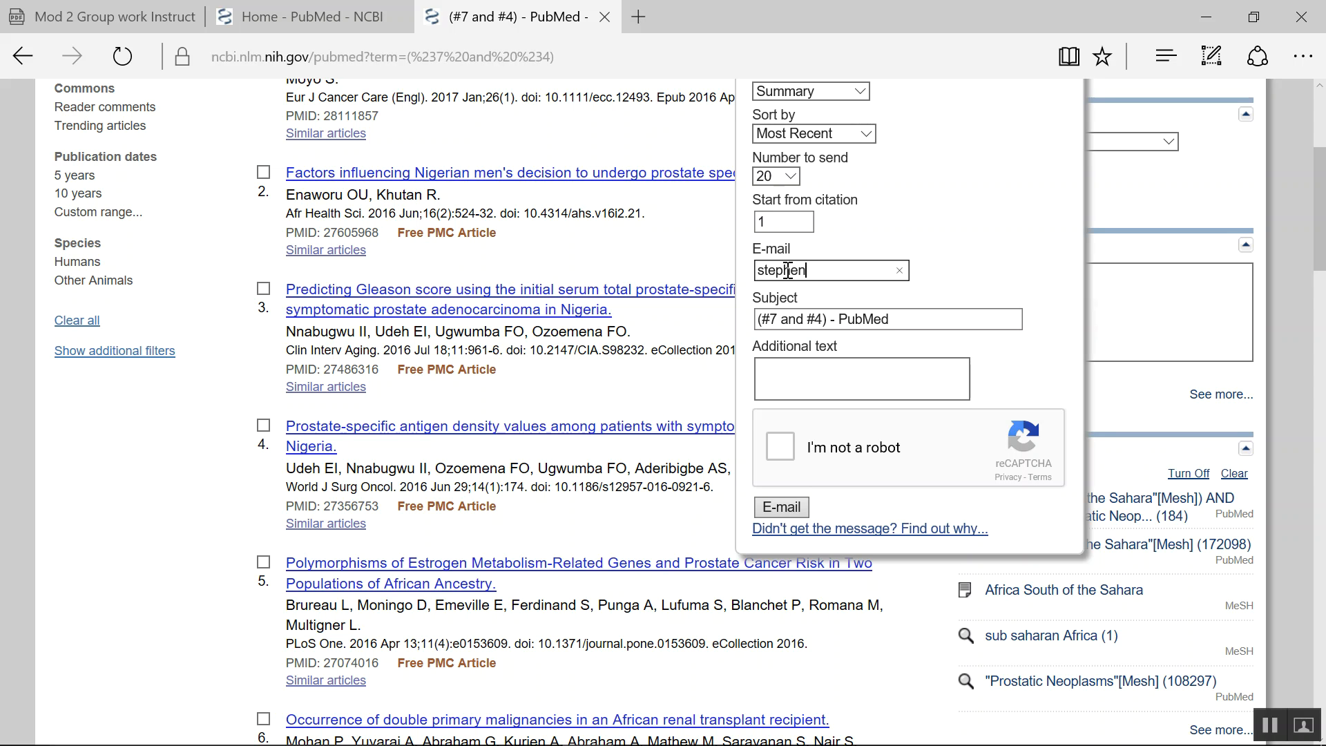
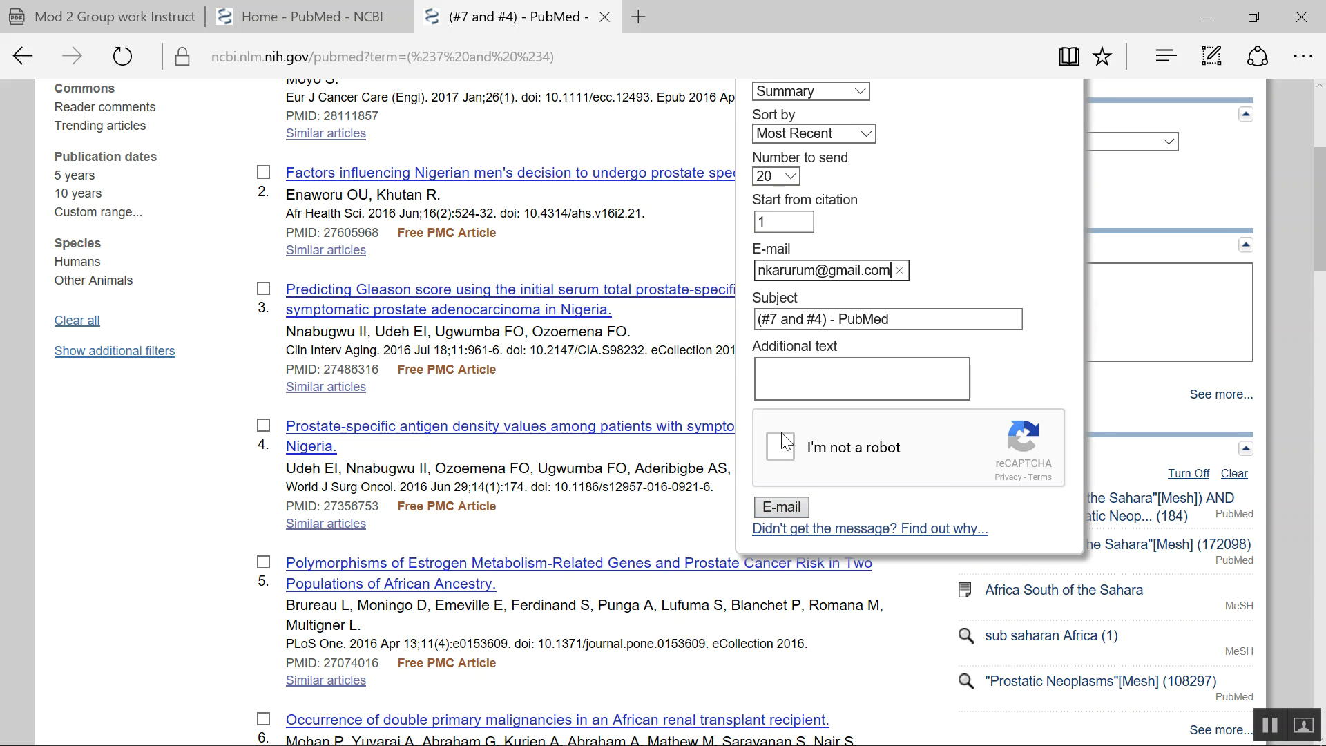
# - Tick the not-a-robot check and send the results e-mail
pyautogui.click(775, 450)
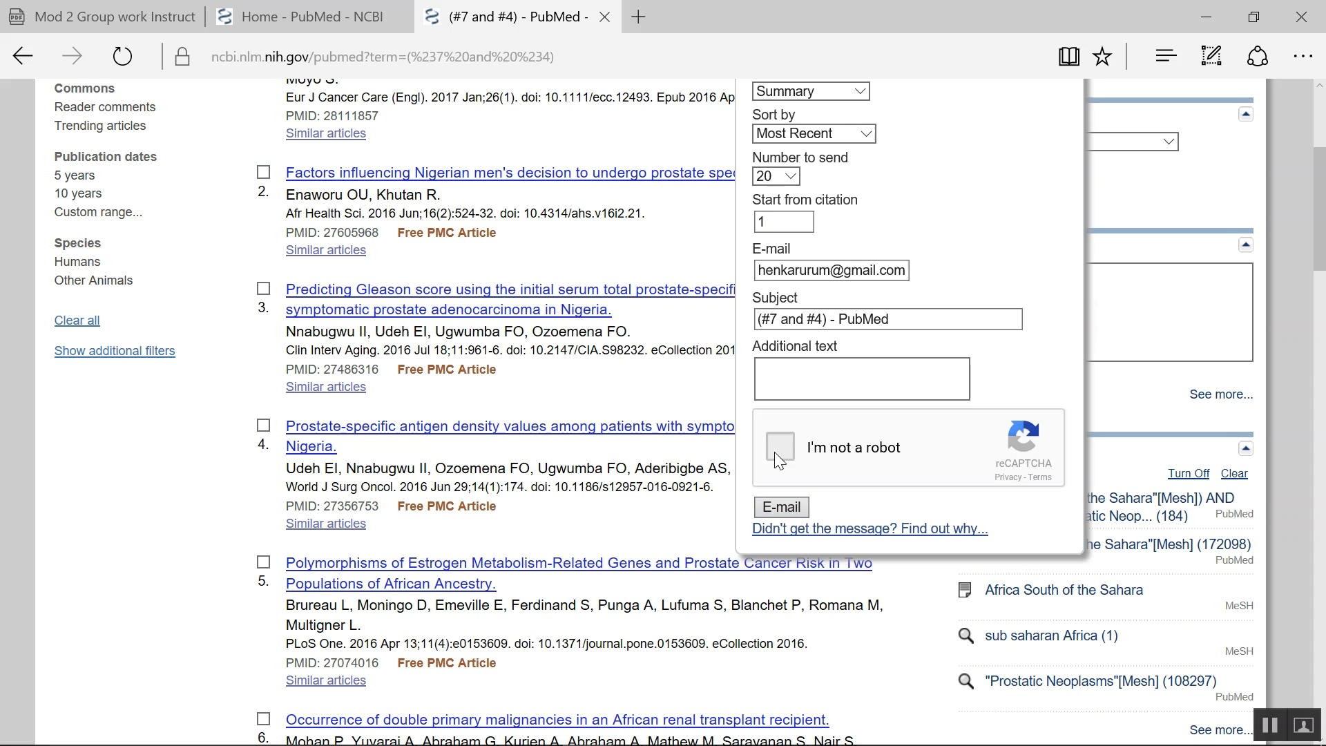
pyautogui.click(772, 507)
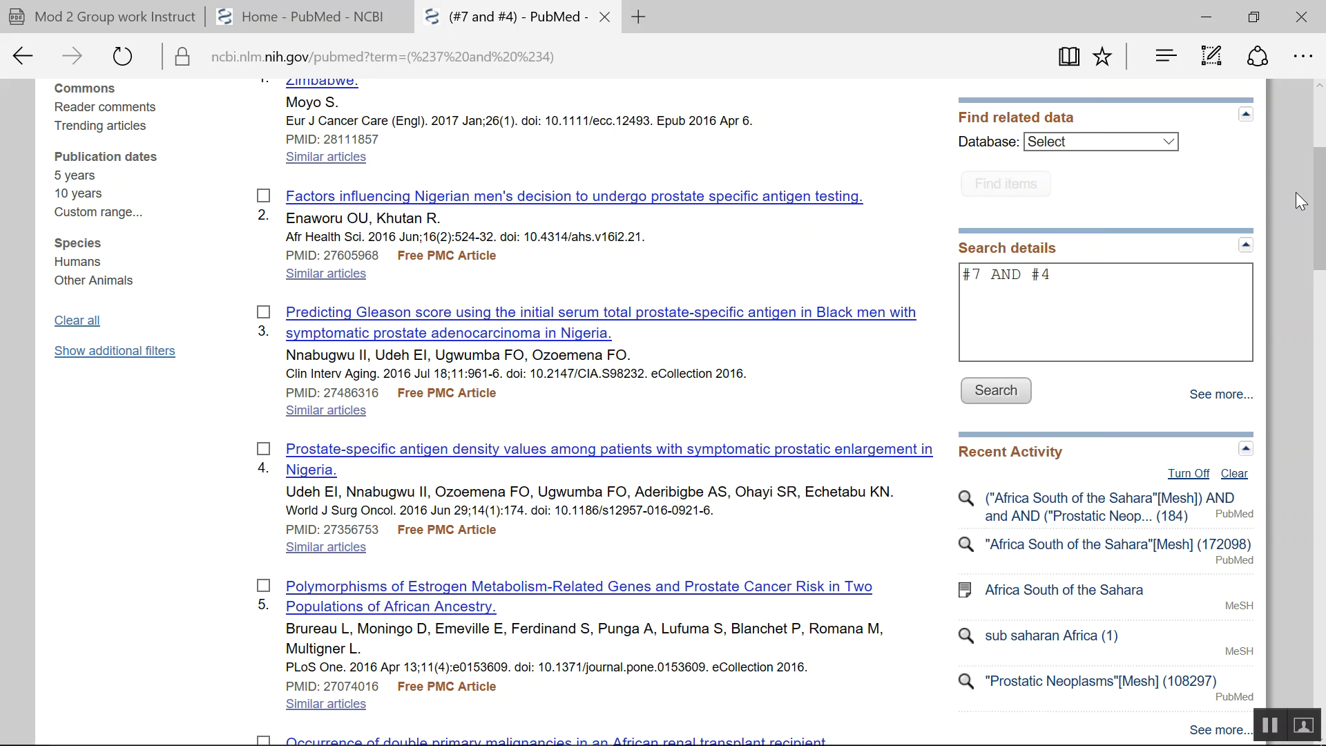
pyautogui.moveTo(1319, 211); pyautogui.dragTo(1318, 146)
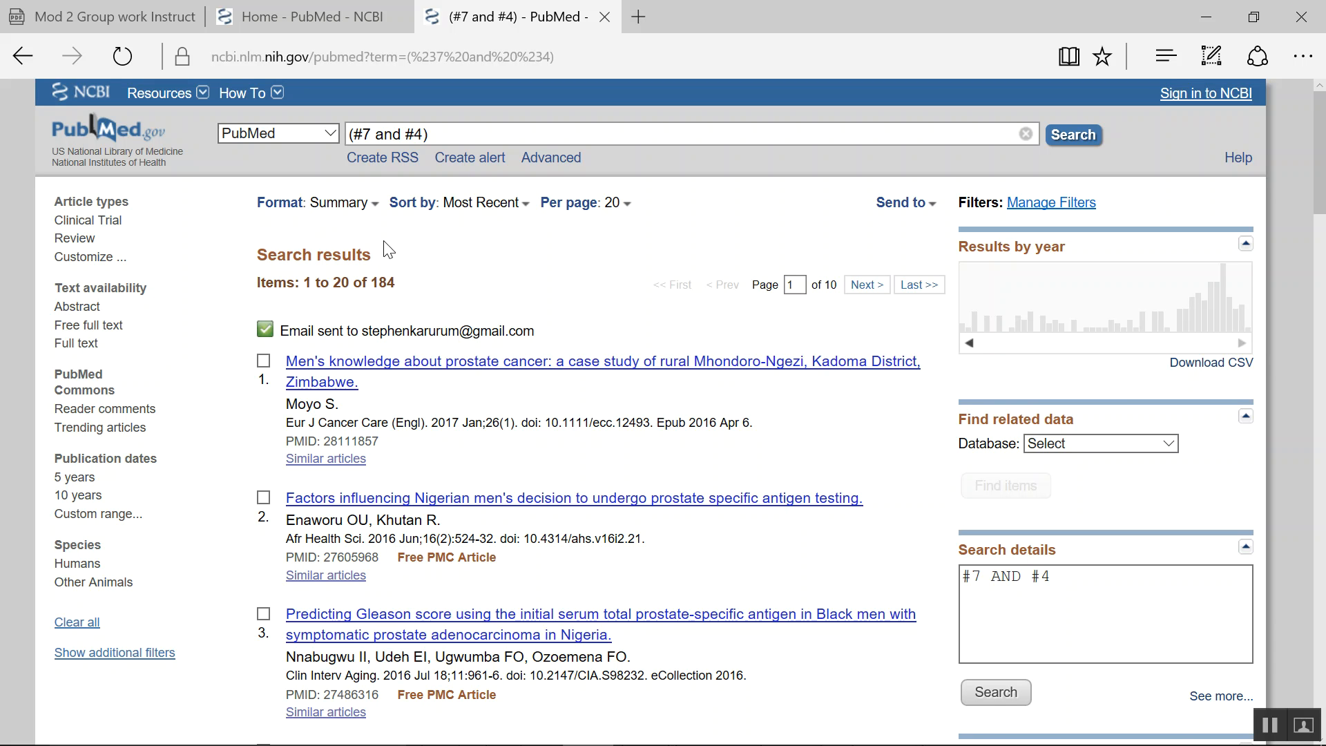
# - Switch the database to MeSH and look up South Africa
pyautogui.click(329, 140)
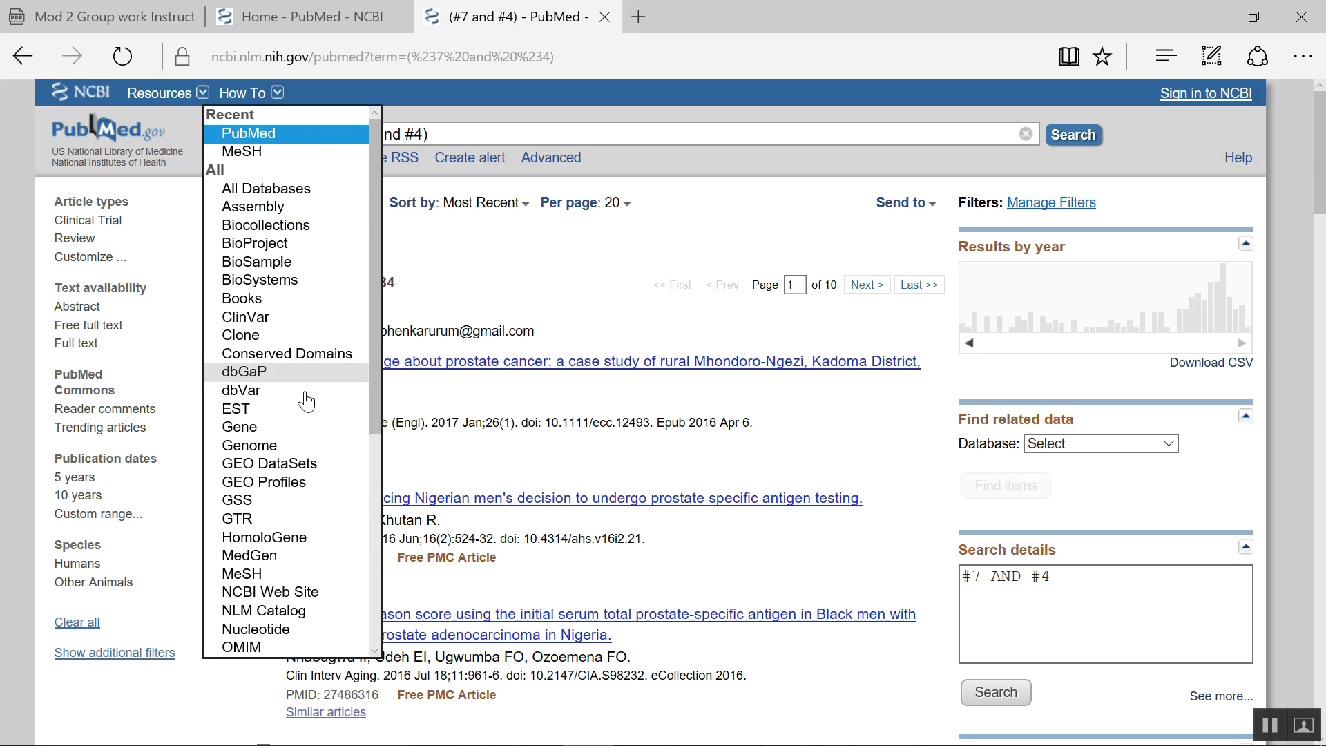
pyautogui.click(261, 152)
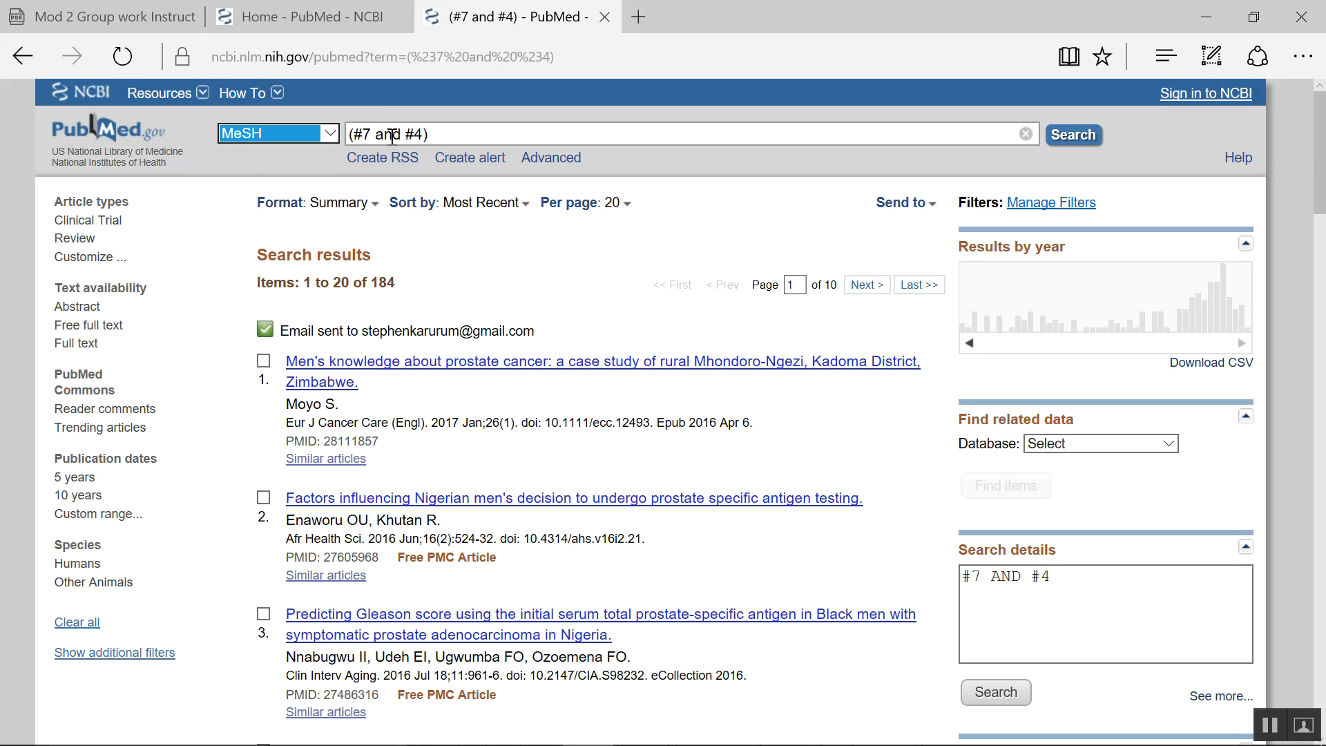
pyautogui.click(450, 136)
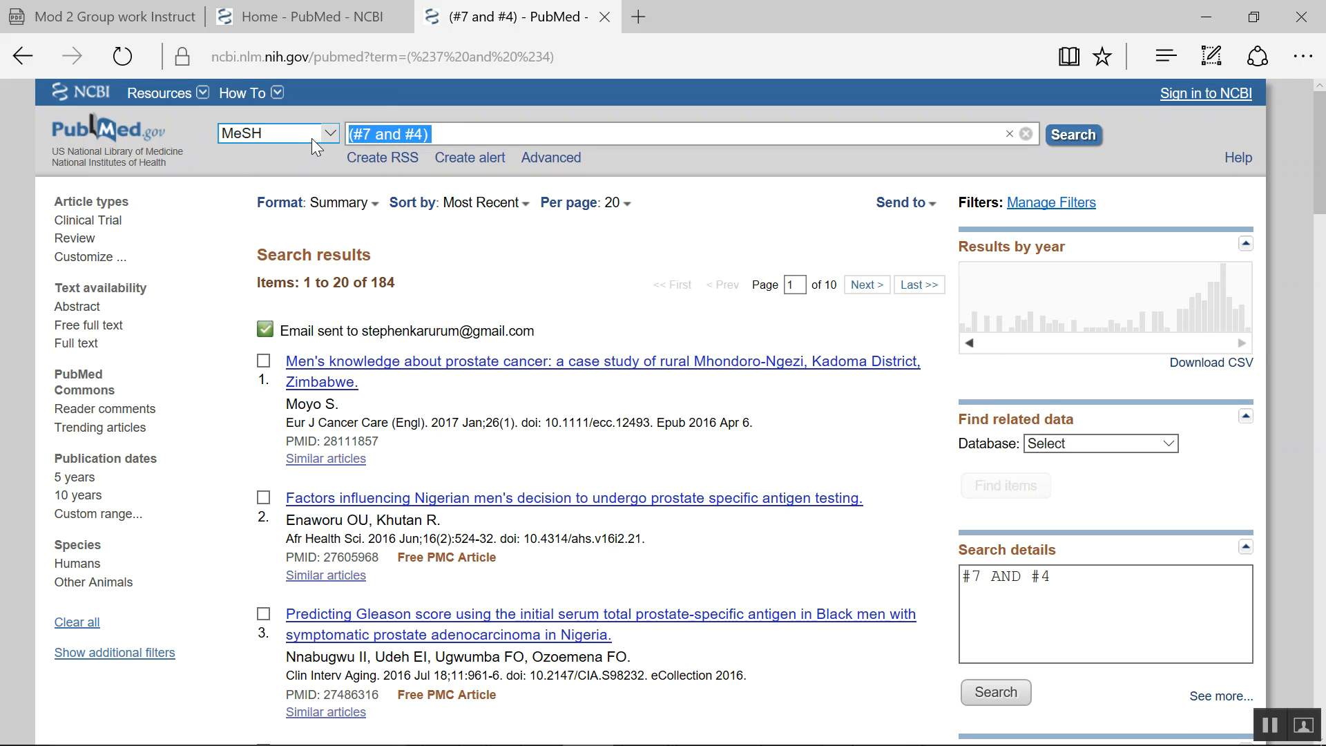
pyautogui.write('Sout')
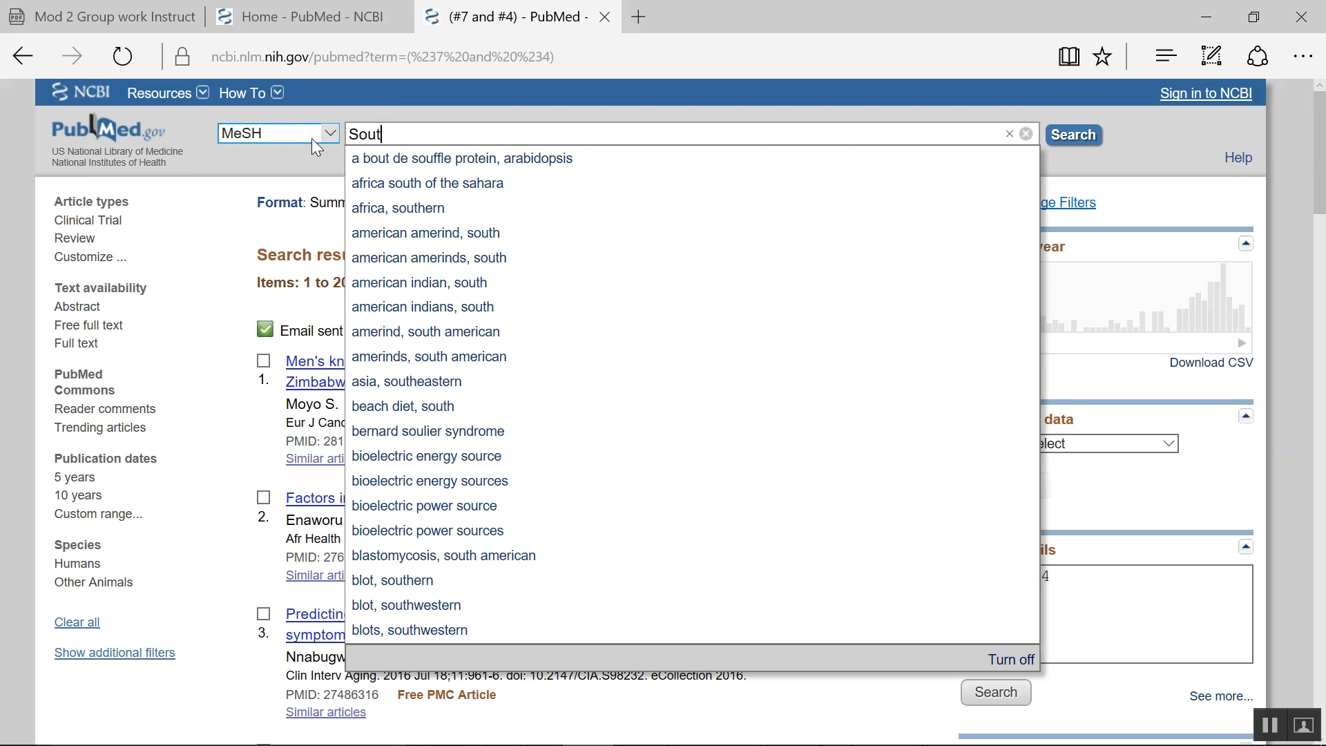
pyautogui.write('h A')
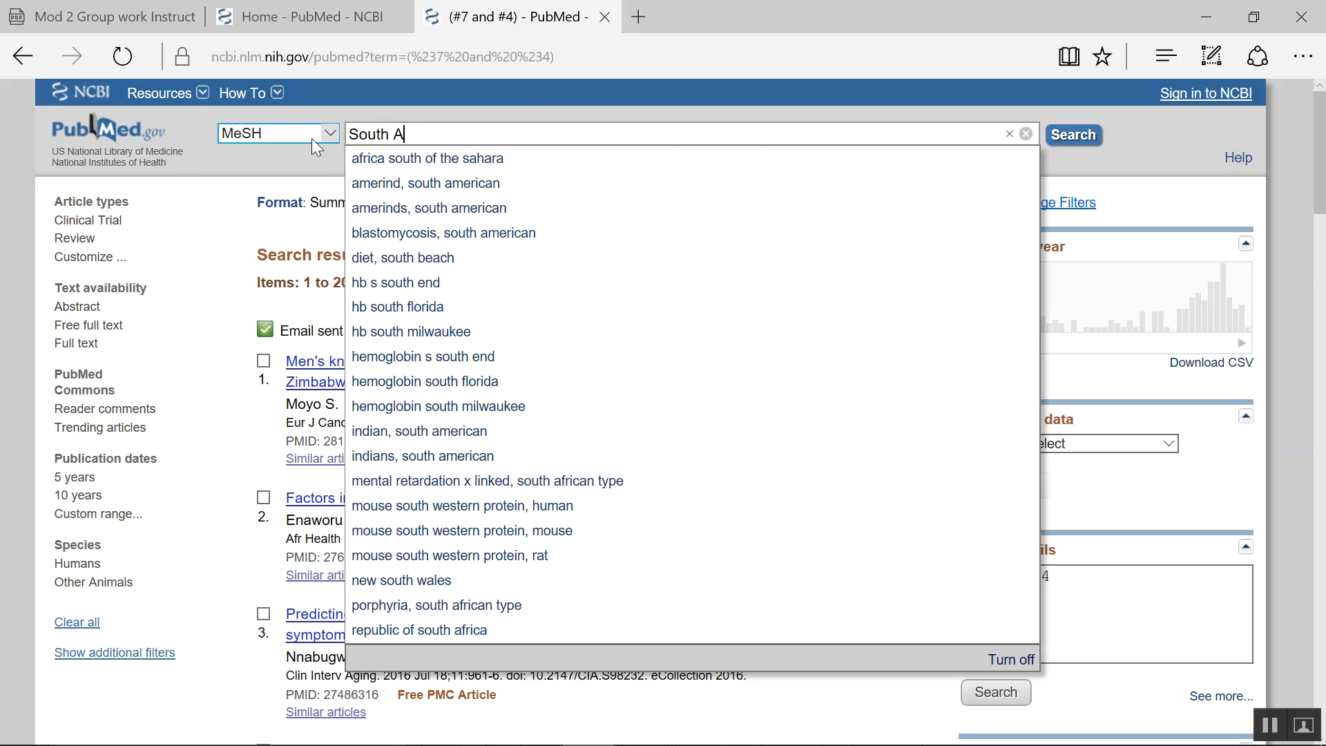
pyautogui.write('frica')
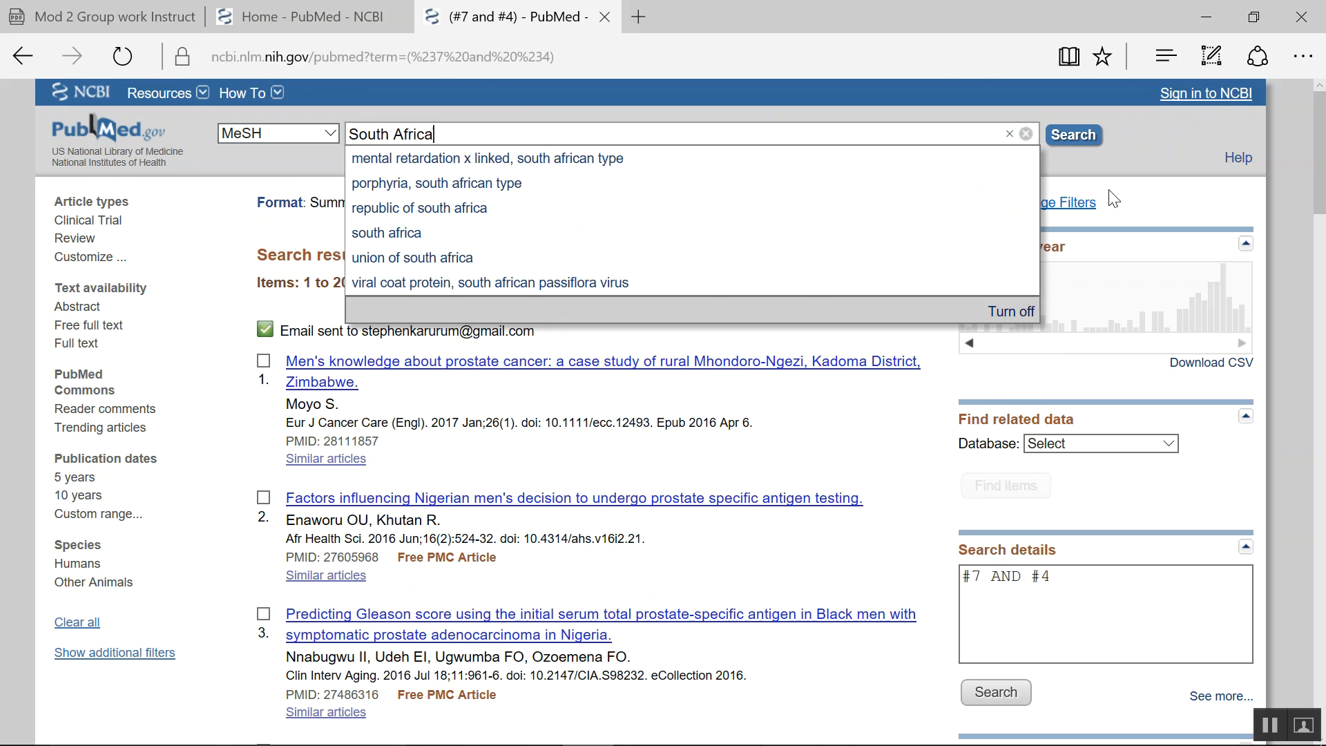
pyautogui.click(1088, 138)
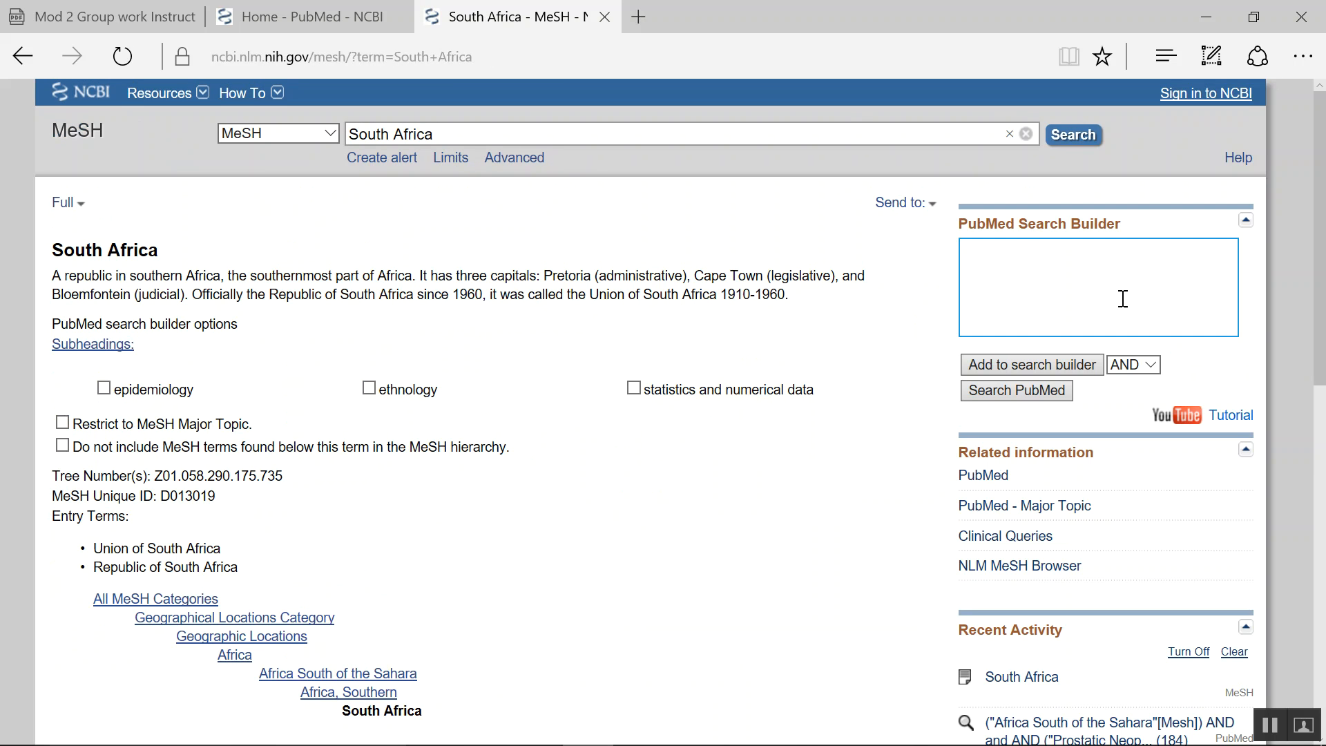
# - Add the South Africa heading to the search builder and search PubMed with it
pyautogui.moveTo(1322, 175)
pyautogui.mouseDown()
pyautogui.moveTo(1321, 250)
pyautogui.moveTo(1320, 200)
pyautogui.mouseUp()
pyautogui.click(1015, 318)
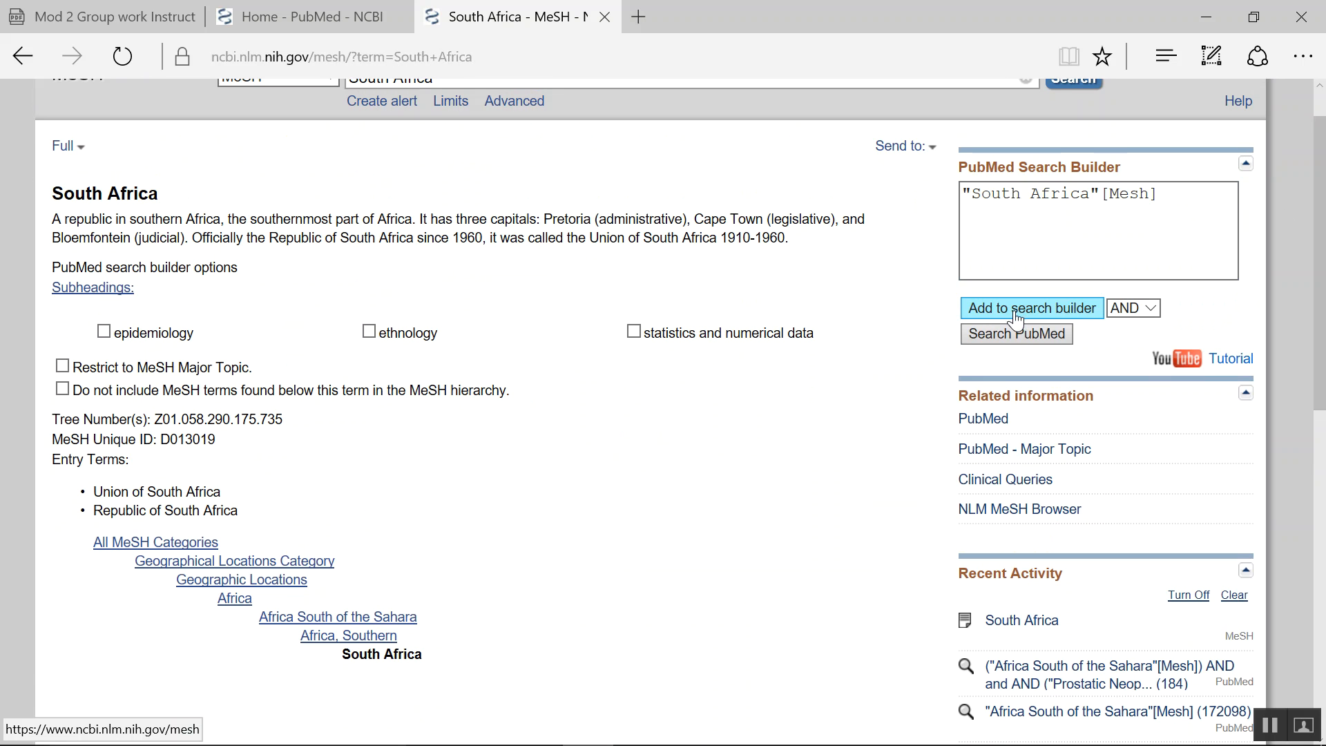
pyautogui.click(1003, 338)
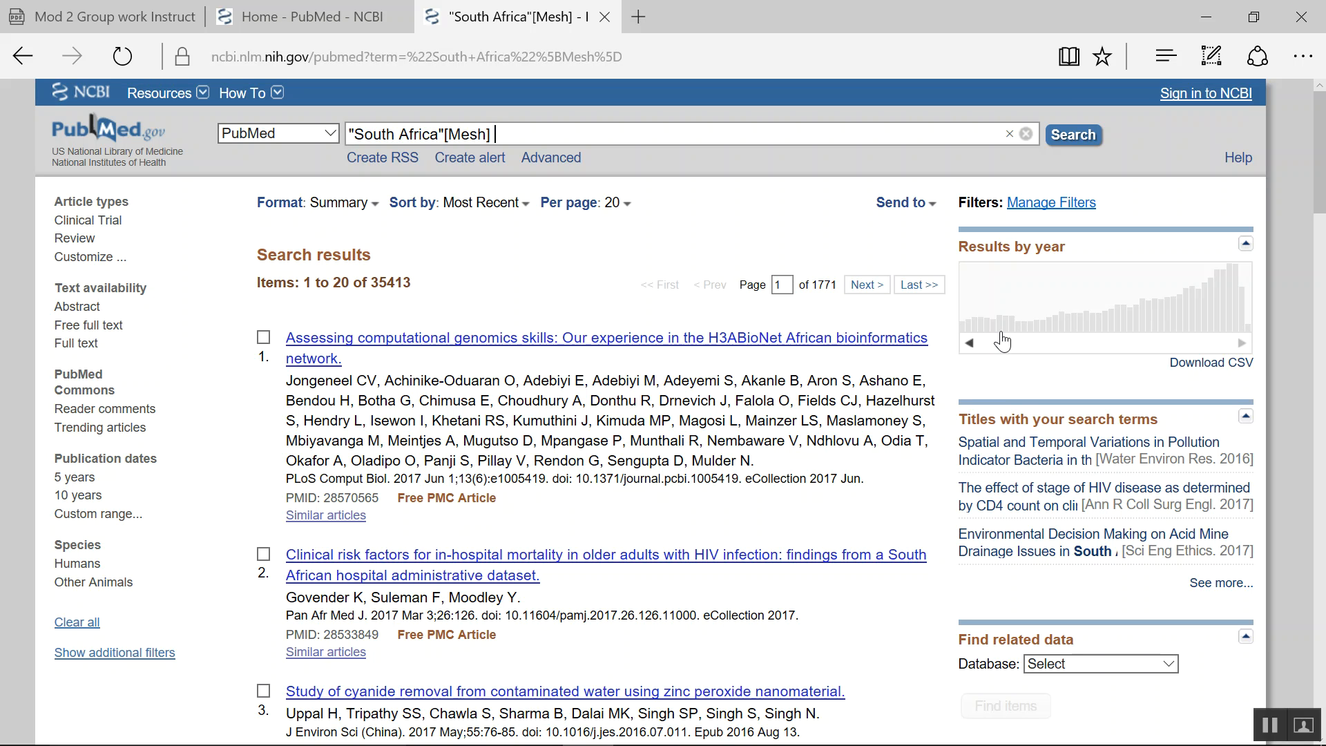
# - Open the Advanced Search Builder and search with history items combined as #11 and #4
pyautogui.click(557, 166)
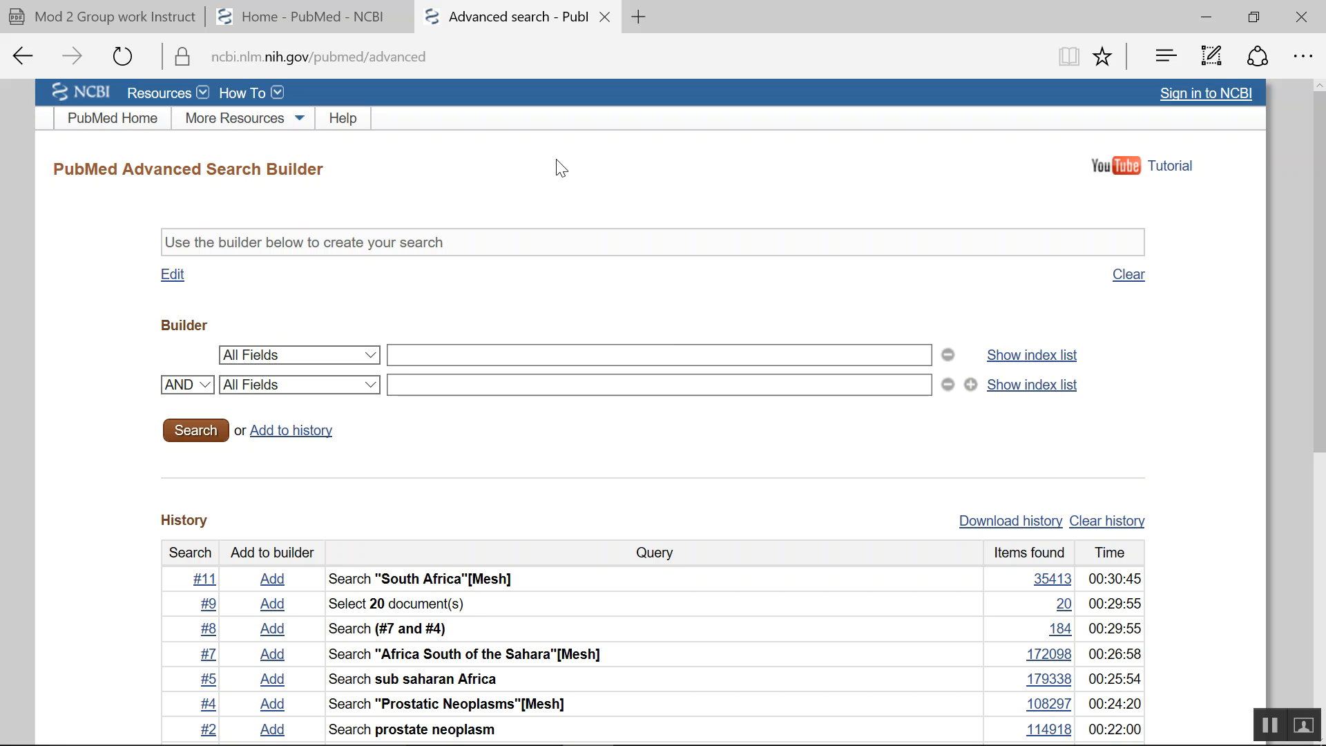
pyautogui.click(423, 357)
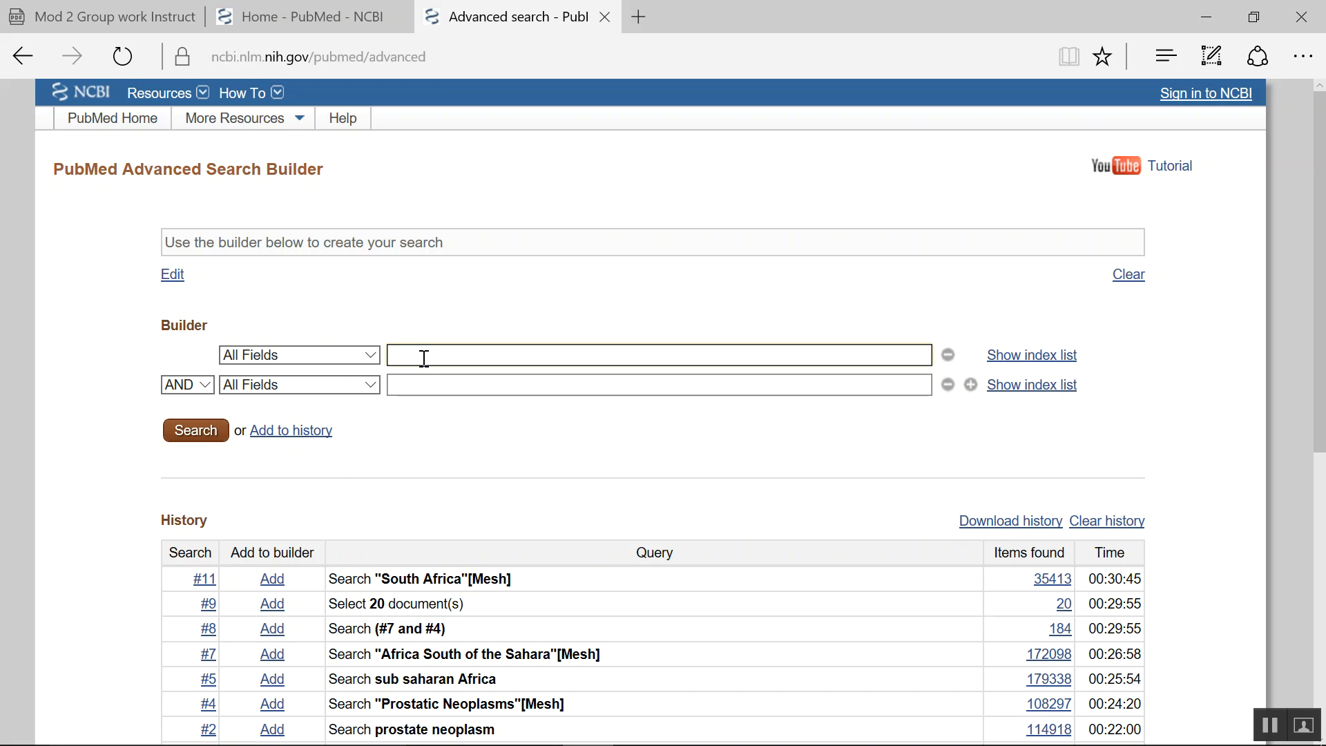
pyautogui.write('#')
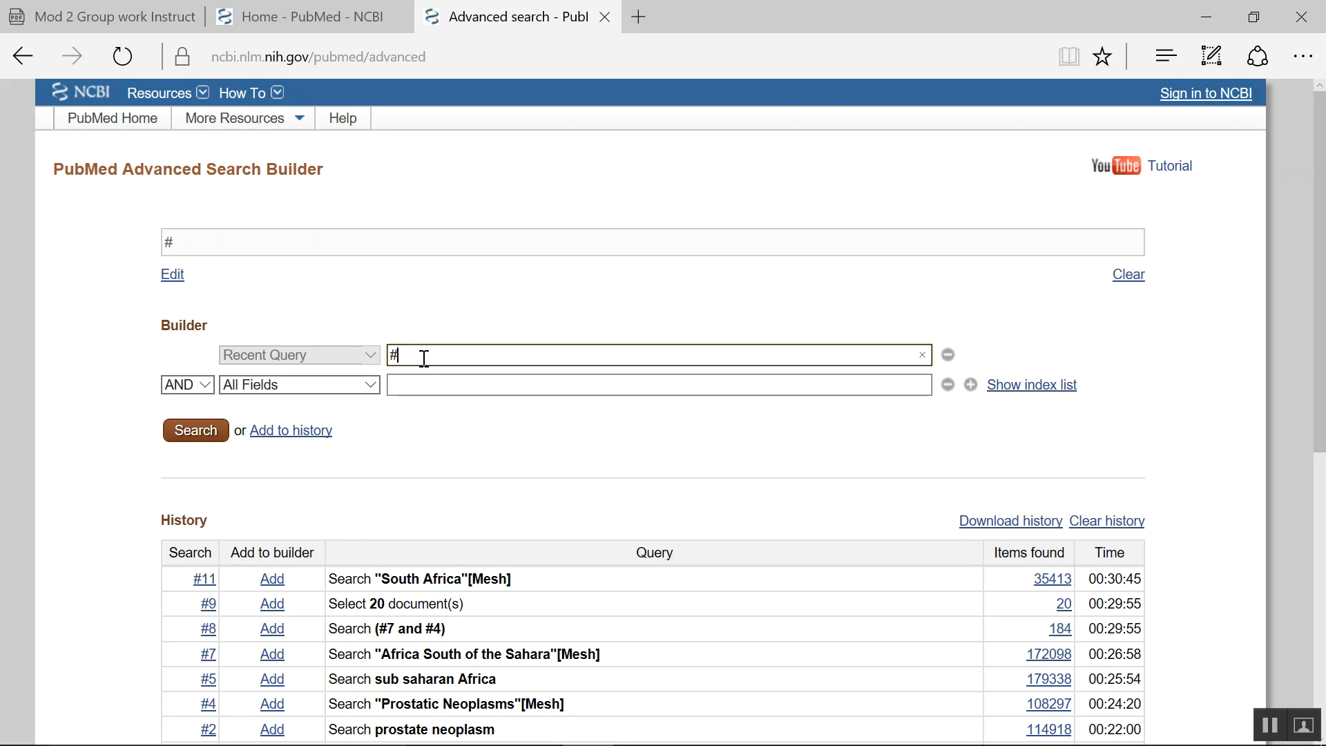
pyautogui.write('11 and ')
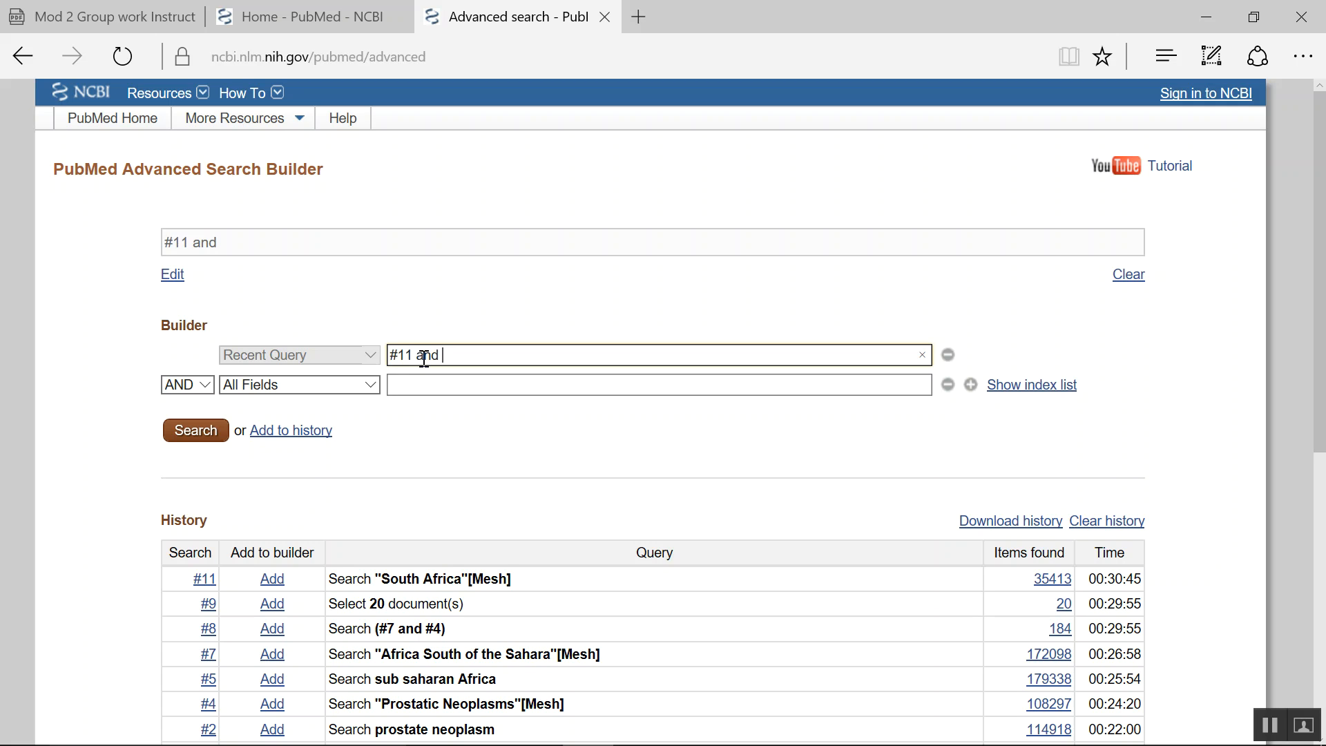
pyautogui.write('#4')
pyautogui.click(201, 433)
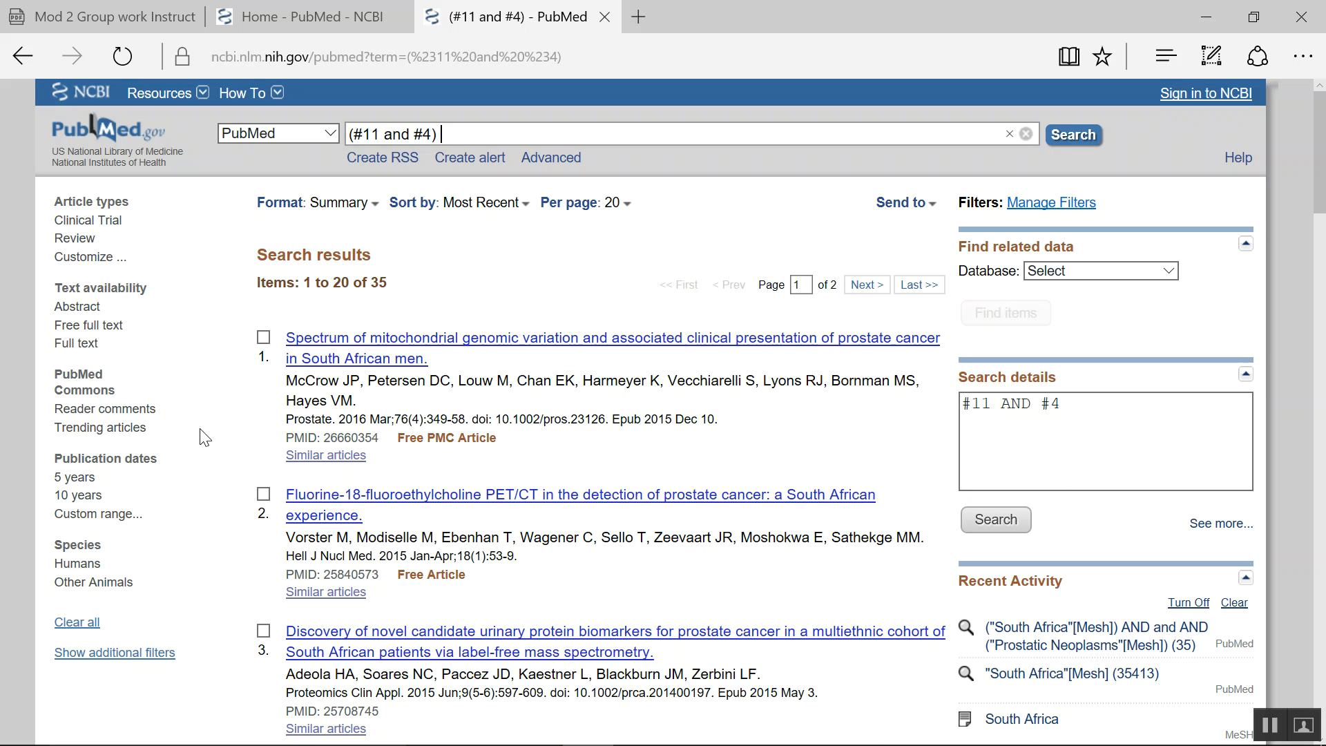
# - Send the #11 and #4 results by e-mail after ticking the not-a-robot check
pyautogui.click(931, 204)
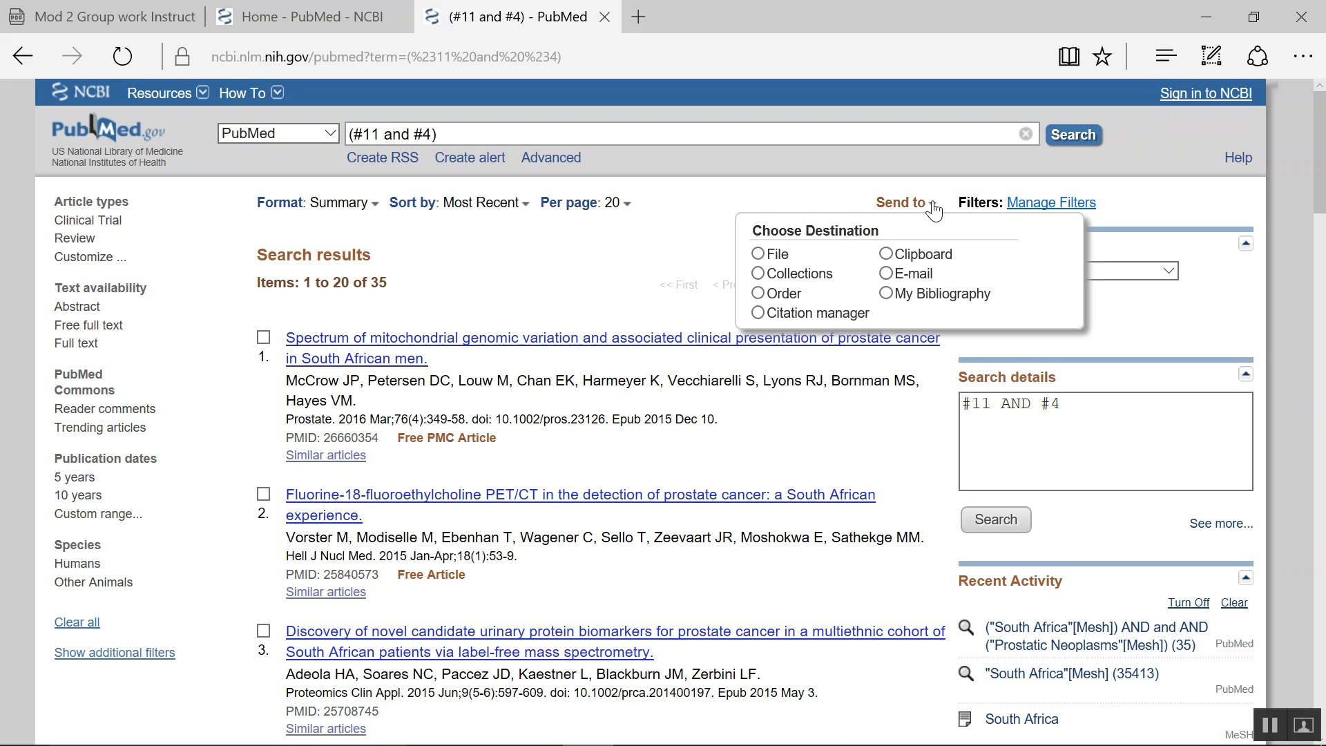
pyautogui.click(887, 274)
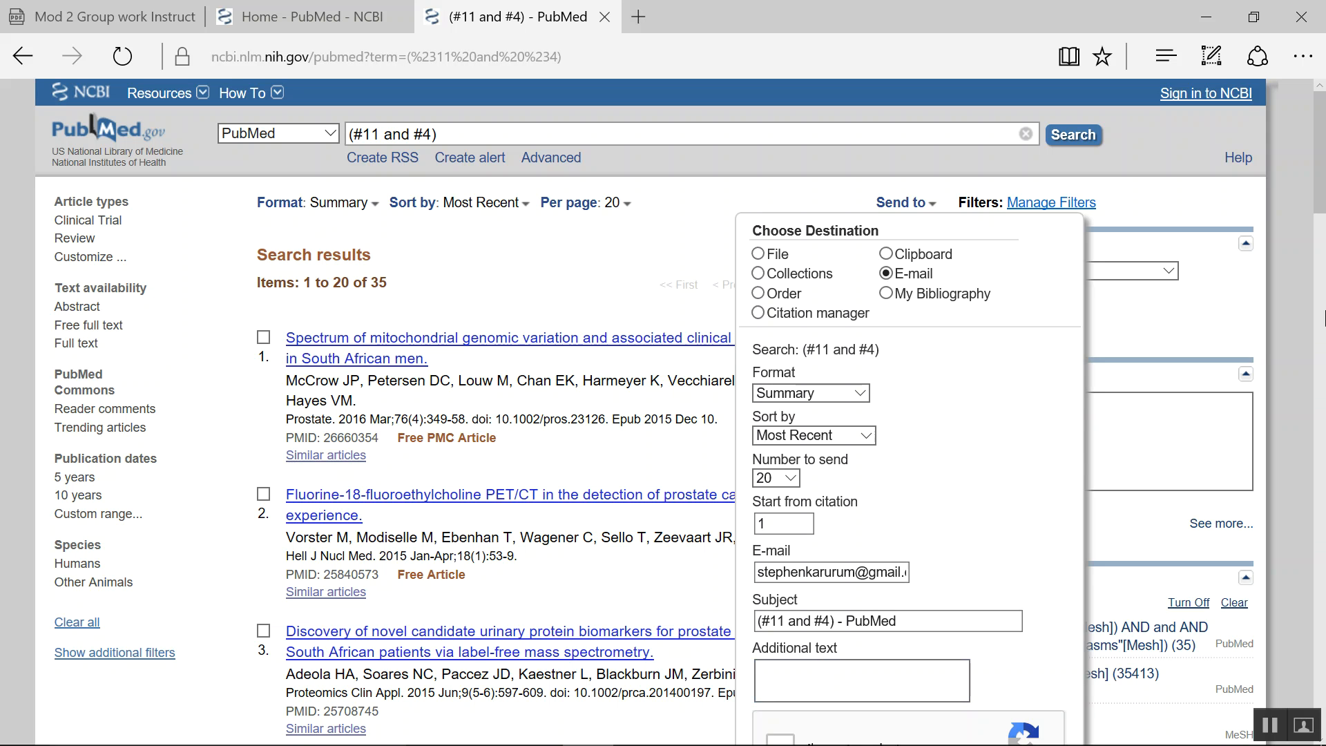
pyautogui.scroll(-5, 1320, 210)
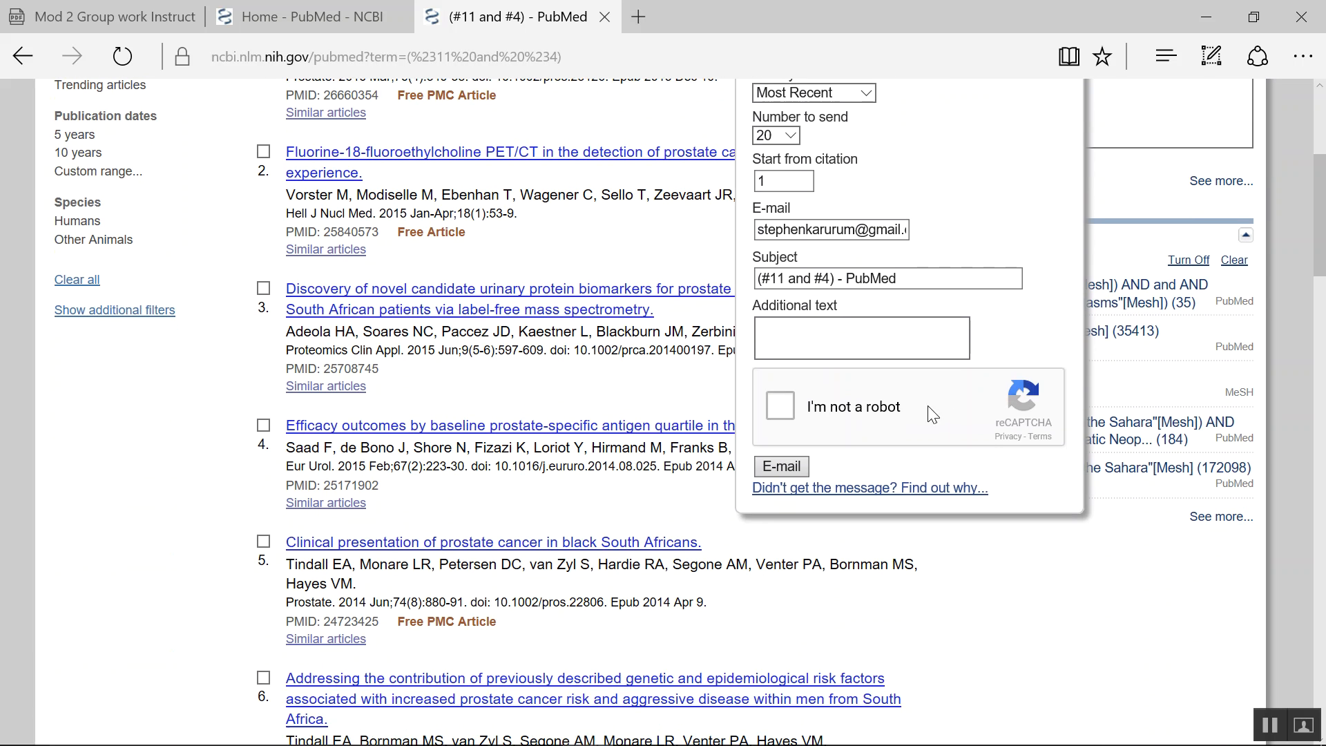
pyautogui.click(785, 407)
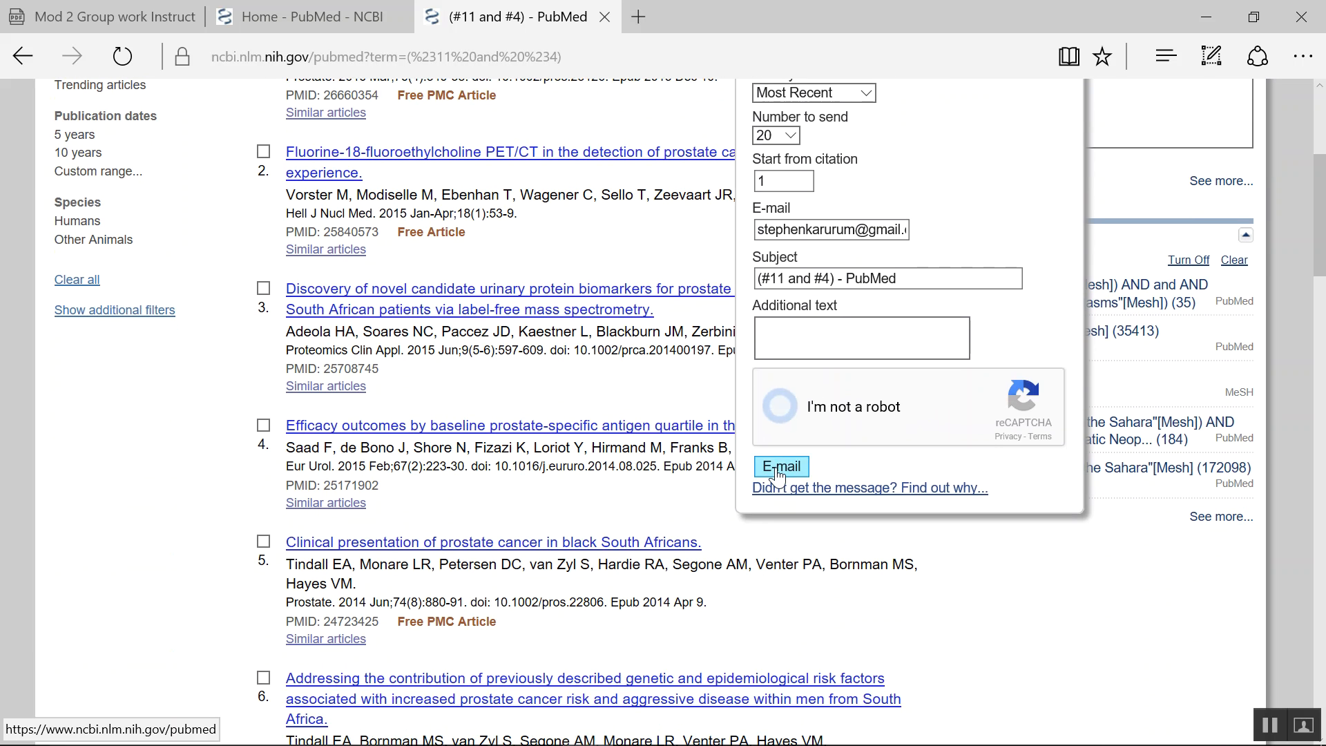
pyautogui.click(778, 474)
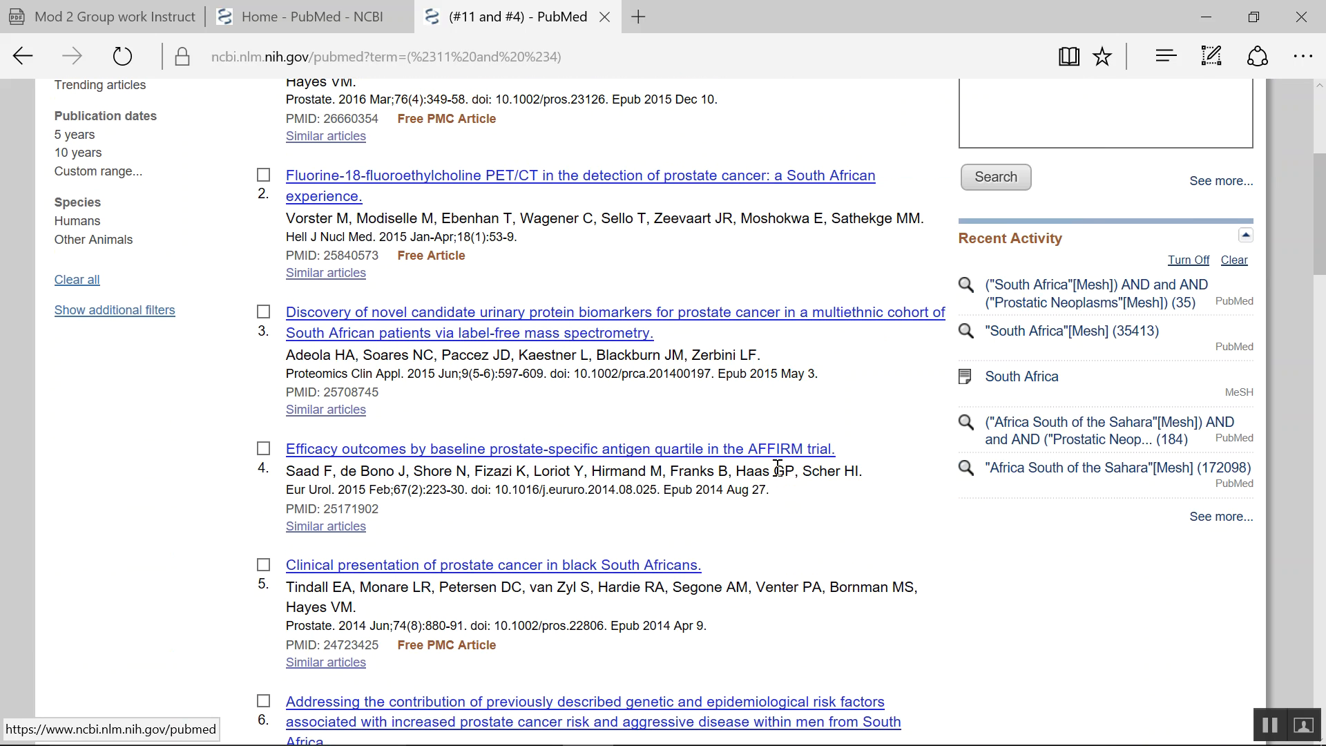
pyautogui.moveTo(1320, 233); pyautogui.dragTo(1321, 172)
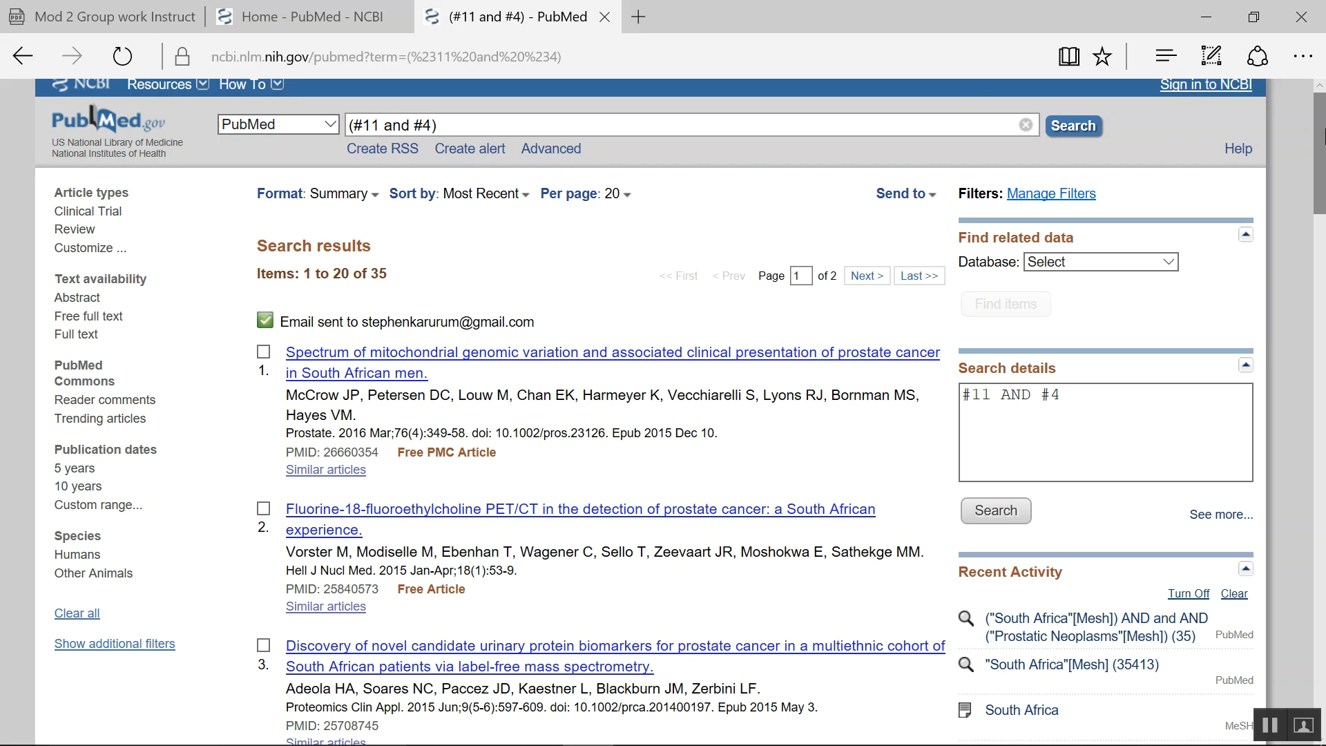
# - Change the results display format to Abstract
pyautogui.moveTo(1321, 128)
pyautogui.mouseDown()
pyautogui.moveTo(1321, 261)
pyautogui.moveTo(1321, 121)
pyautogui.mouseUp()
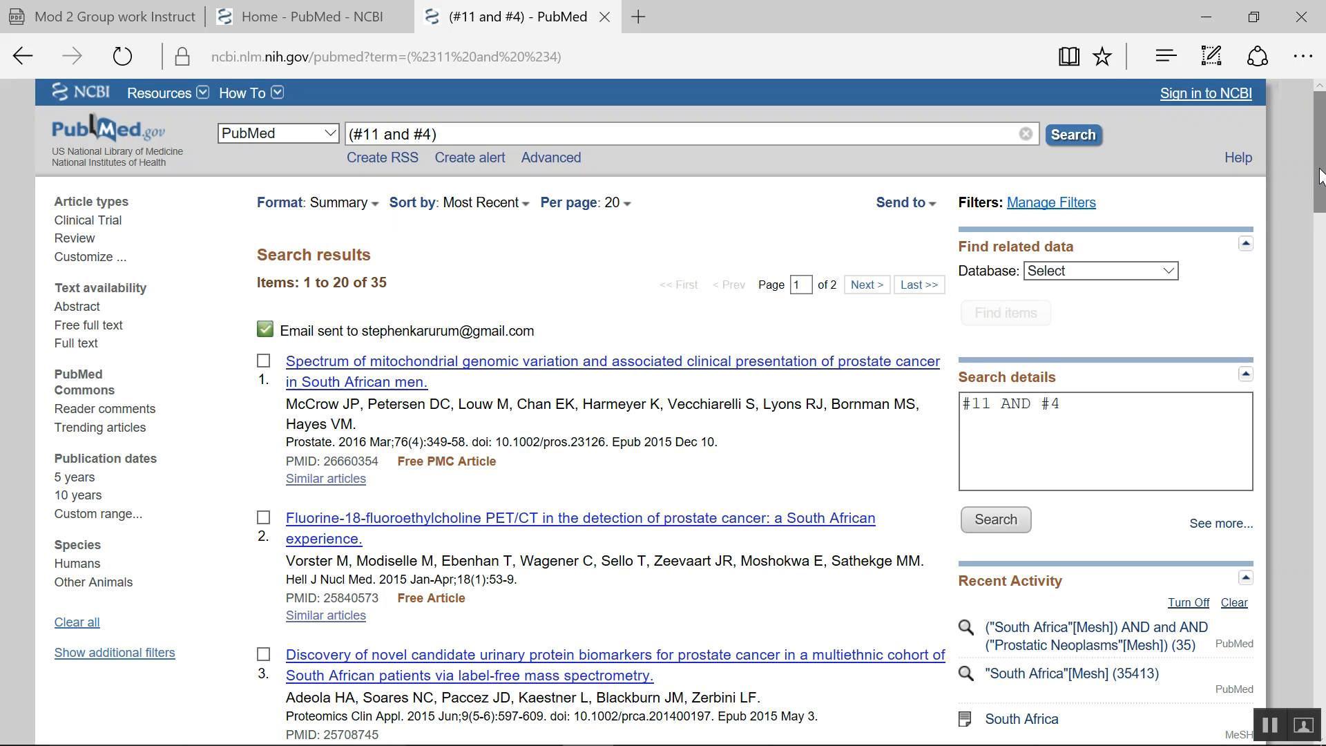
pyautogui.scroll(-3, 1318, 176)
pyautogui.scroll(3, 1319, 176)
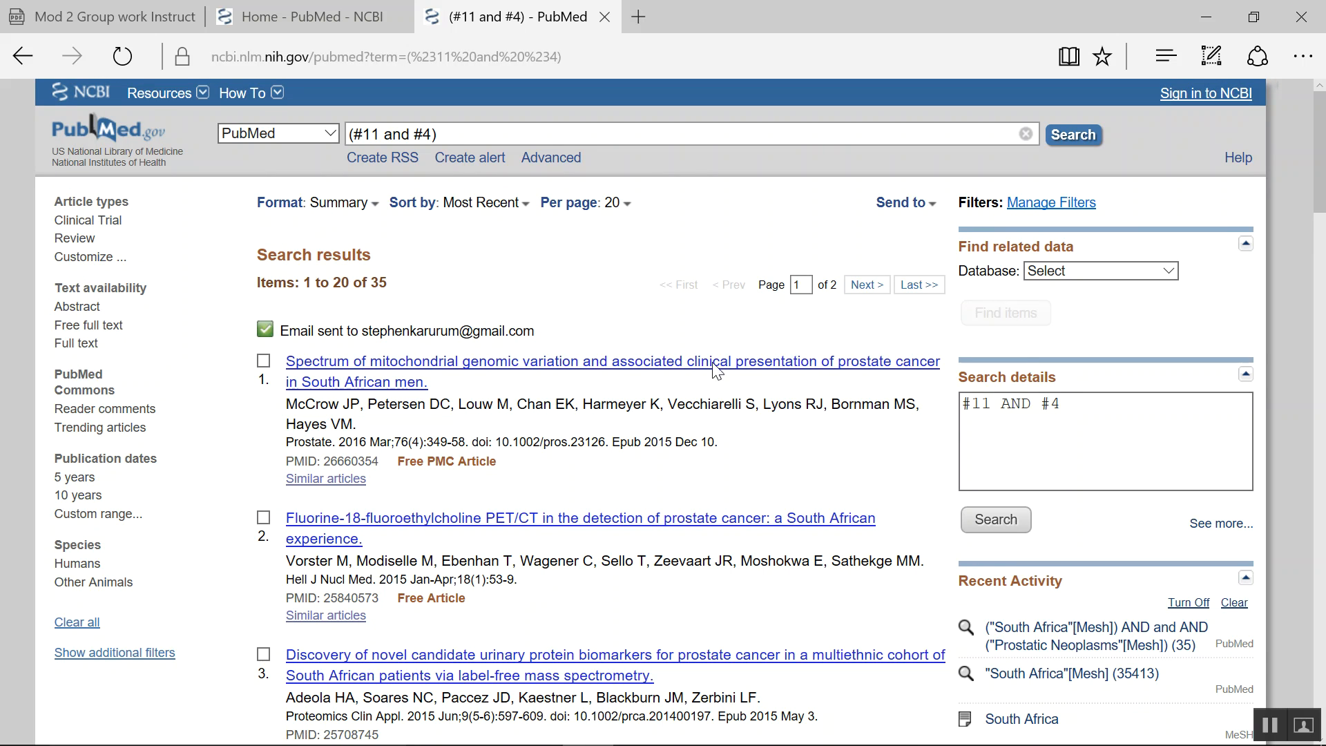
pyautogui.click(376, 205)
pyautogui.click(313, 288)
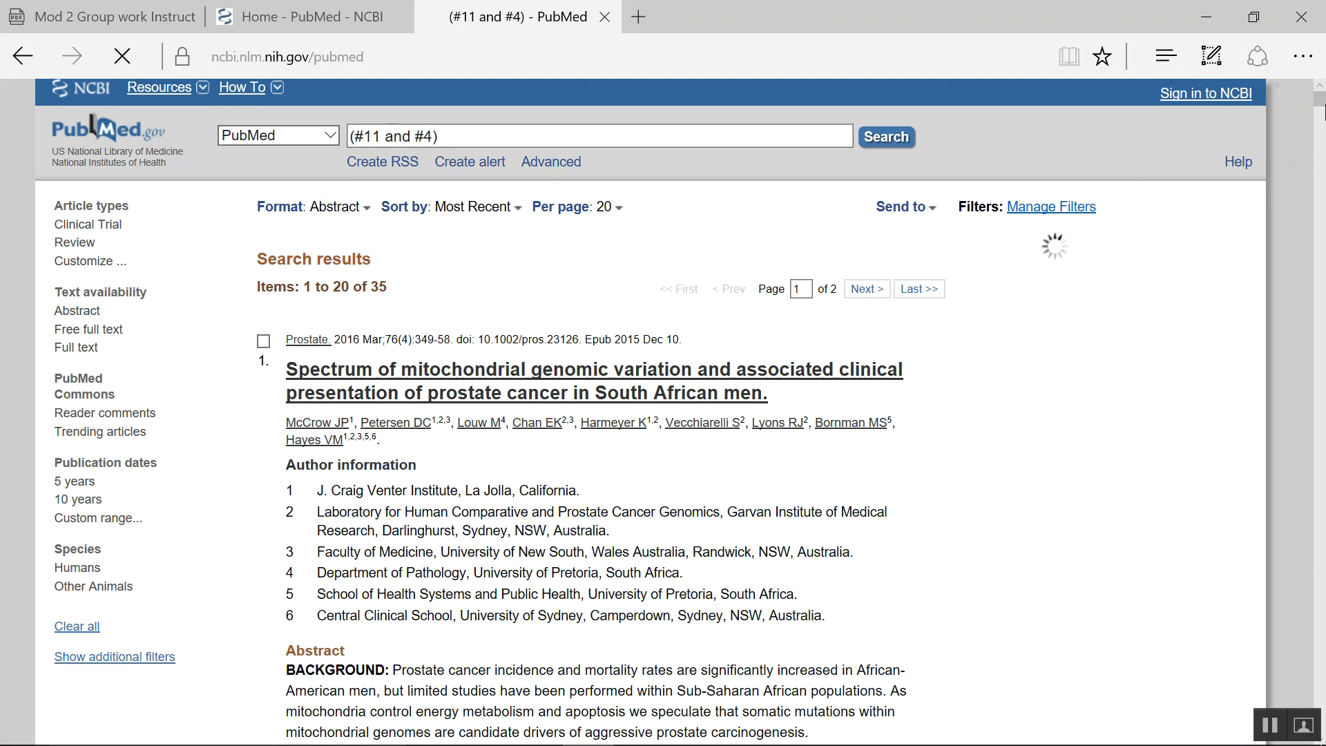
pyautogui.moveTo(1319, 111); pyautogui.dragTo(1319, 125)
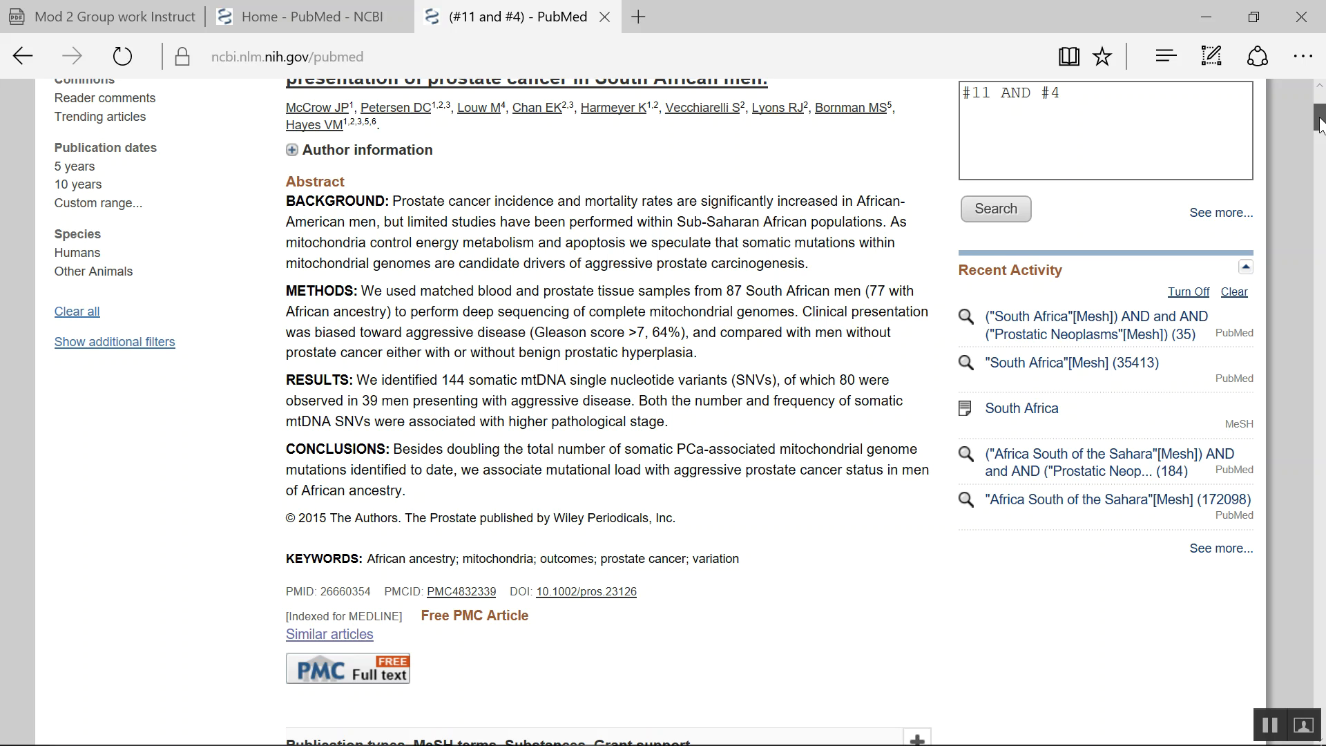
pyautogui.moveTo(1318, 123)
pyautogui.mouseDown()
pyautogui.moveTo(1318, 185)
pyautogui.moveTo(1319, 105)
pyautogui.mouseUp()
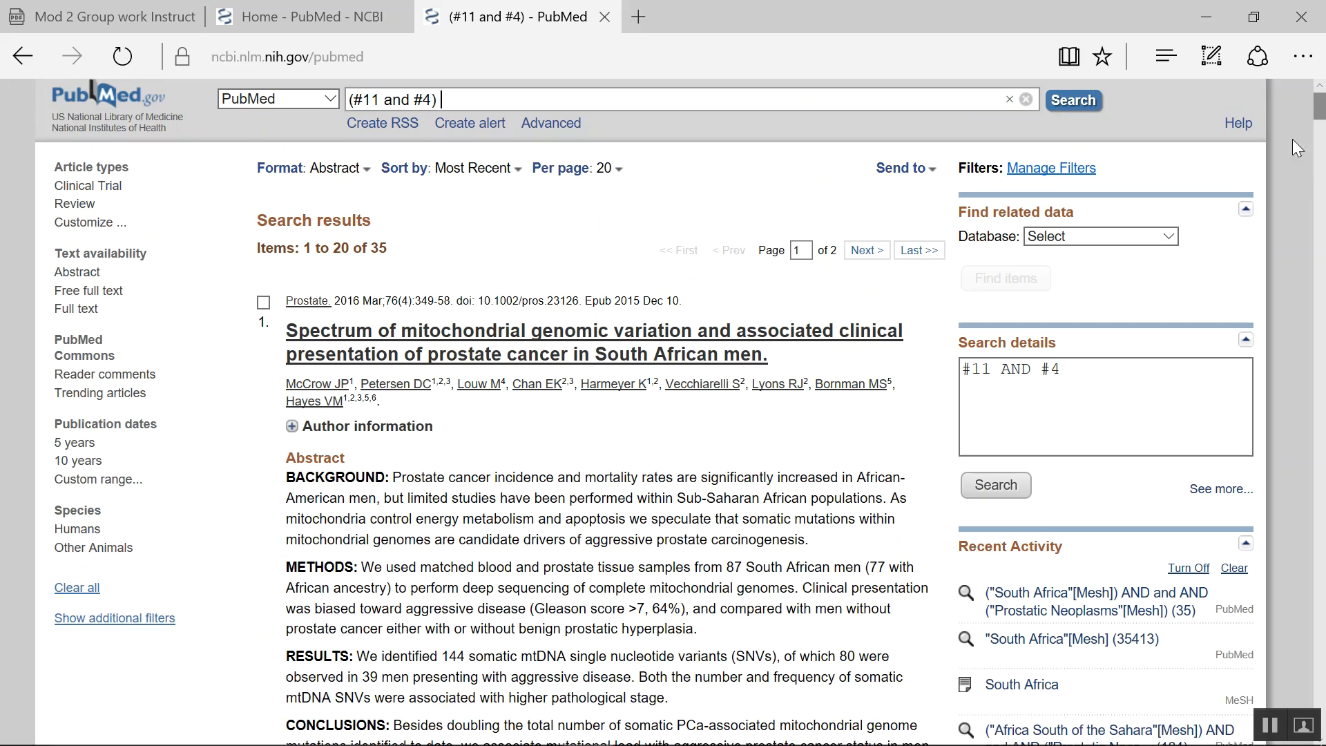